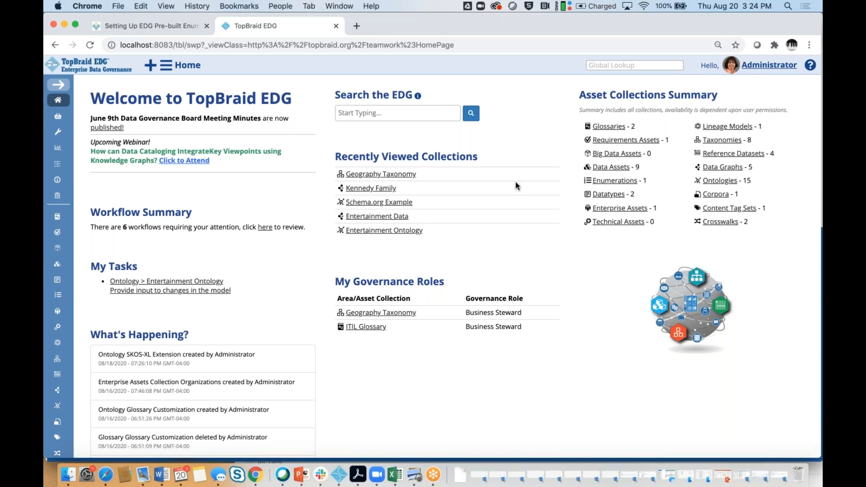
Open the Geography Taxonomy collection and switch its editor to the Search layout.
{"action": "left_click", "coordinate": [364, 175]}
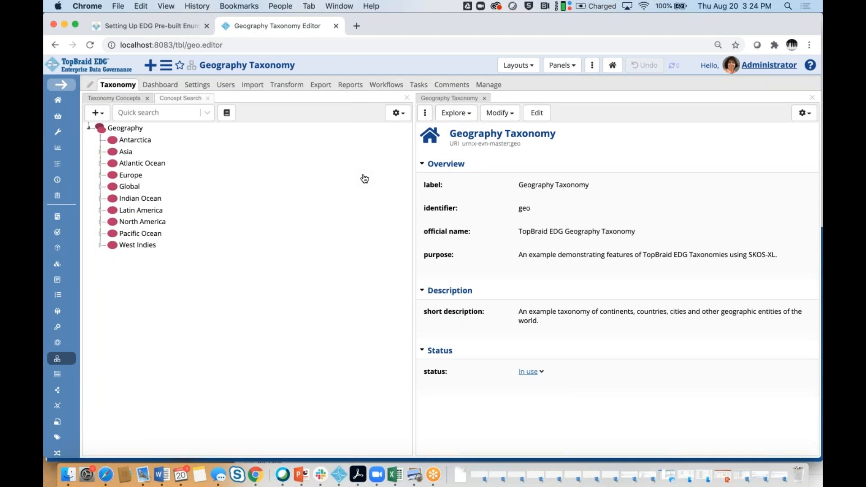
{"action": "left_click", "coordinate": [169, 99]}
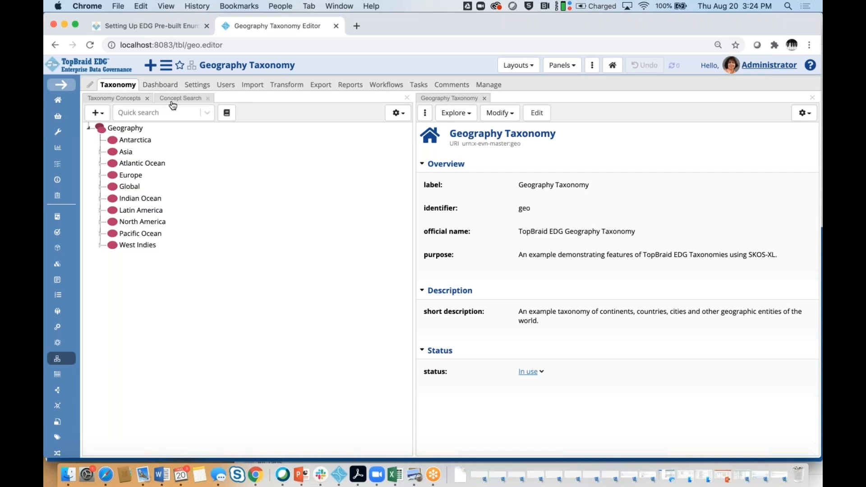
{"action": "left_click", "coordinate": [119, 98]}
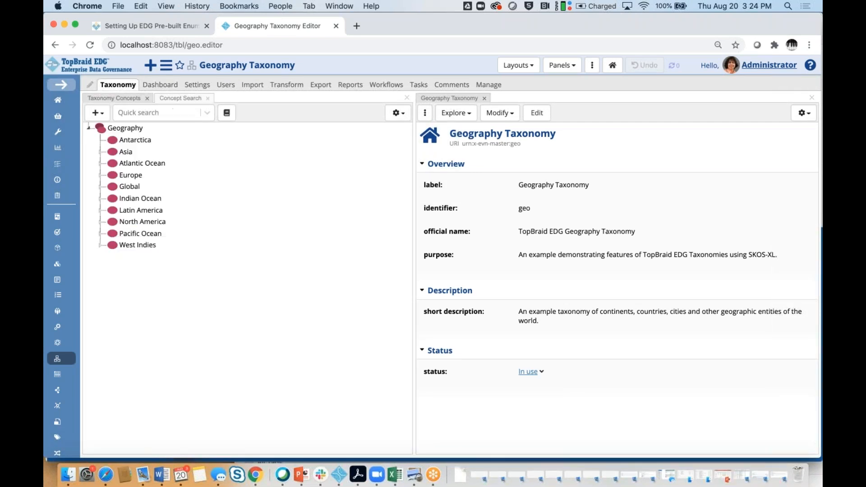
{"action": "left_click", "coordinate": [522, 68]}
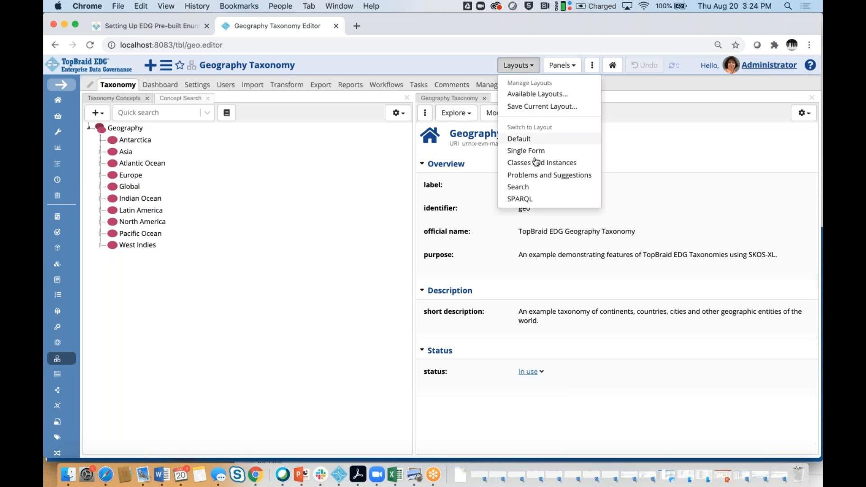
{"action": "left_click", "coordinate": [519, 188]}
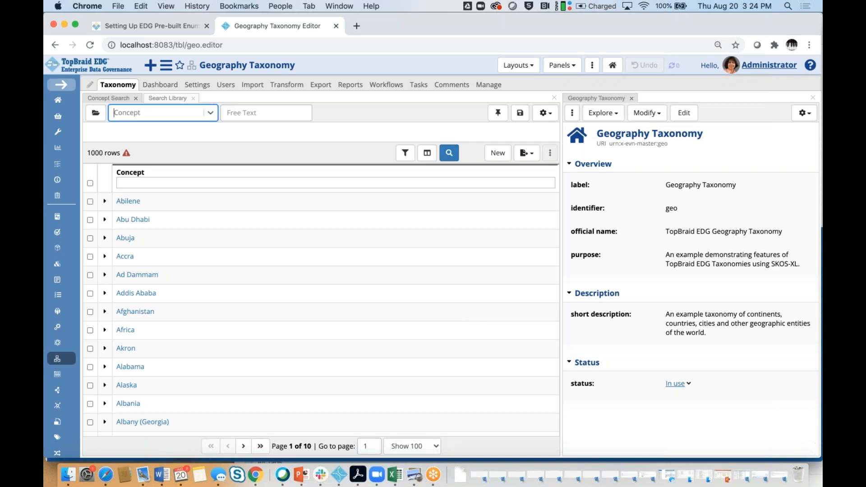
Run a free-text search for "land" across the concepts and widen the details form beside the results.
{"action": "left_click", "coordinate": [250, 114]}
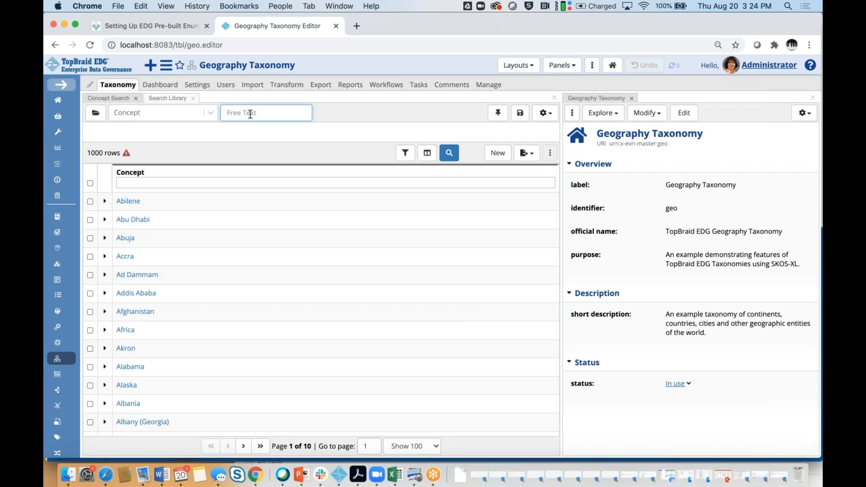
{"action": "type", "text": "land"}
{"action": "key", "text": "Return"}
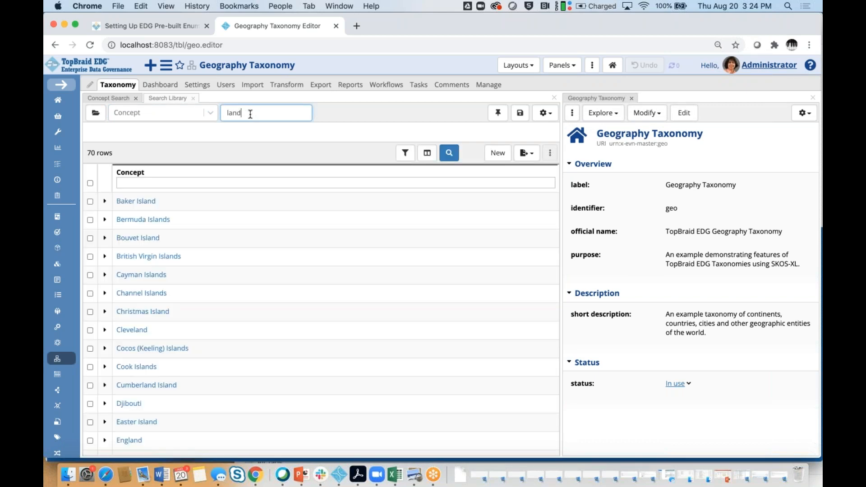
{"action": "left_click_drag", "start_coordinate": [561, 240], "coordinate": [335, 260]}
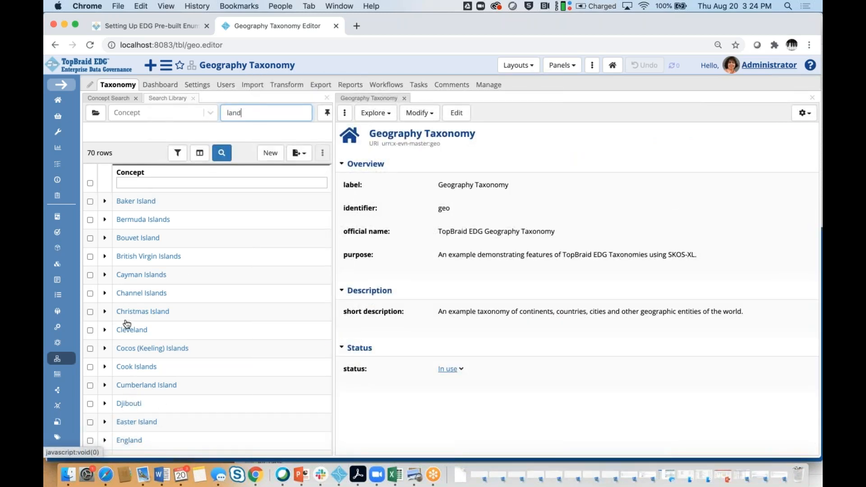
Open the Djibouti concept from the results and examine its details for where the search term matches, including the history note.
{"action": "left_click", "coordinate": [131, 406]}
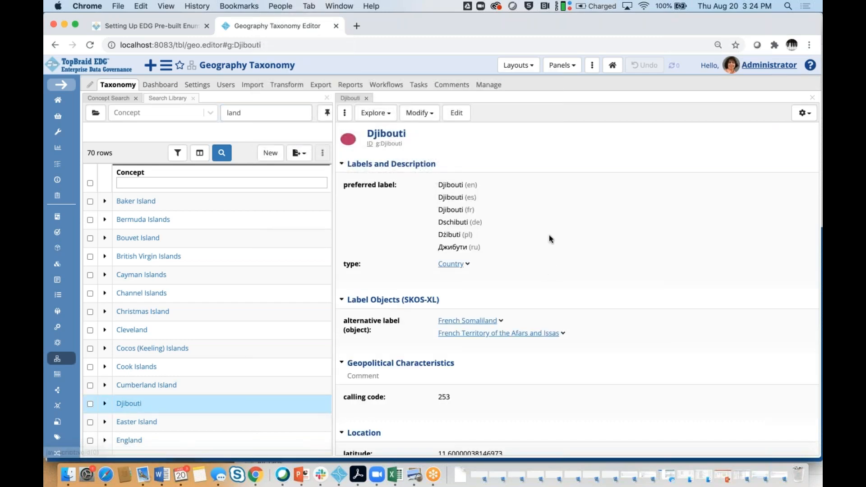
{"action": "scroll", "coordinate": [549, 235], "scroll_direction": "down", "scroll_amount": 7}
{"action": "scroll", "coordinate": [549, 234], "scroll_direction": "up", "scroll_amount": 4}
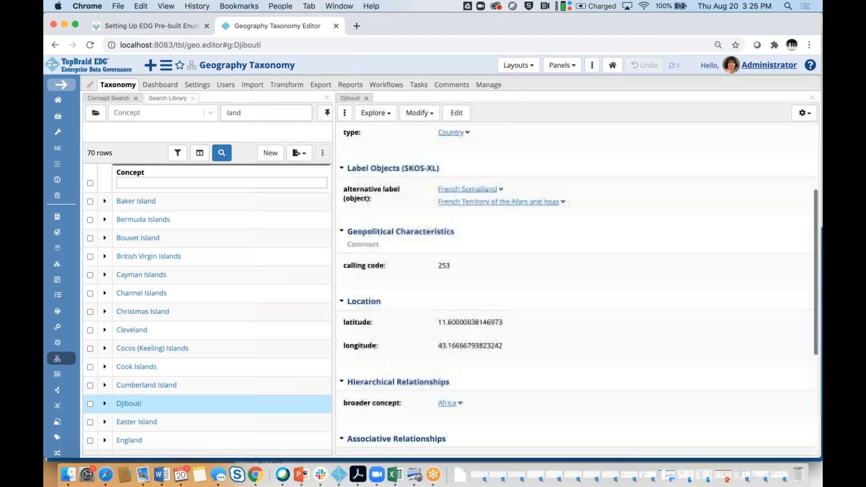
{"action": "scroll", "coordinate": [578, 227], "scroll_direction": "down", "scroll_amount": 2}
{"action": "scroll", "coordinate": [578, 225], "scroll_direction": "down", "scroll_amount": 2}
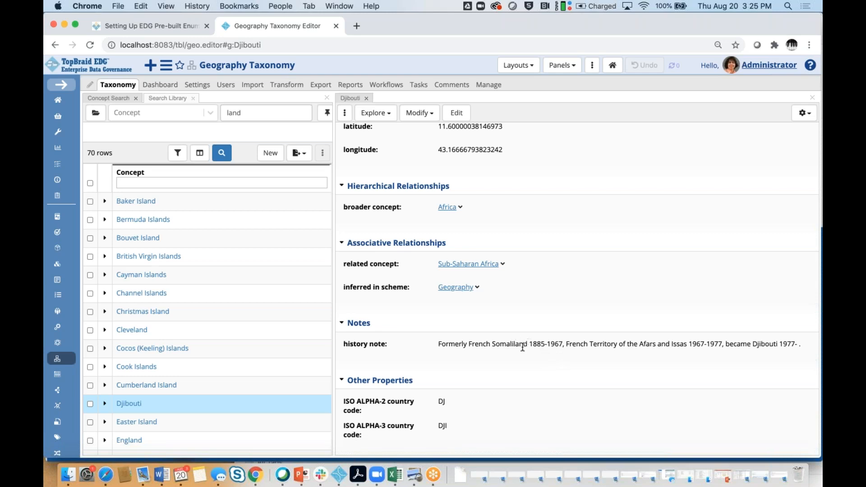
Widen the search results area and add the history note property as a column in the results table.
{"action": "left_click_drag", "start_coordinate": [334, 282], "coordinate": [489, 271]}
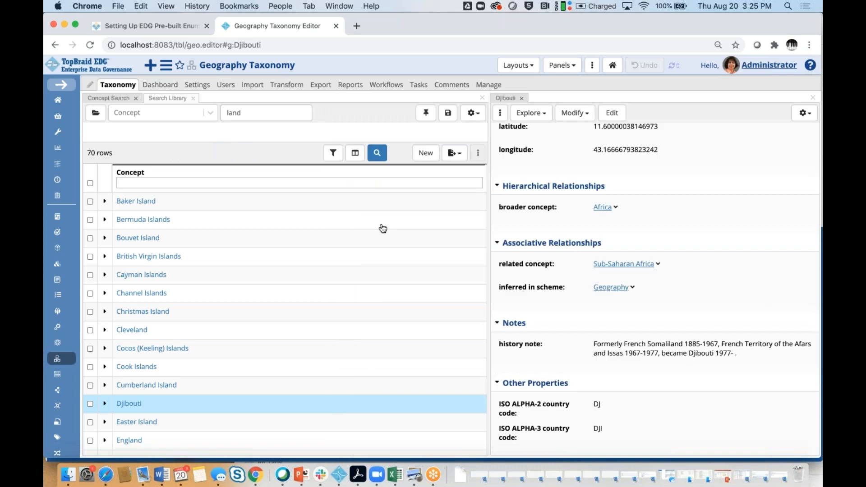
{"action": "left_click", "coordinate": [355, 158]}
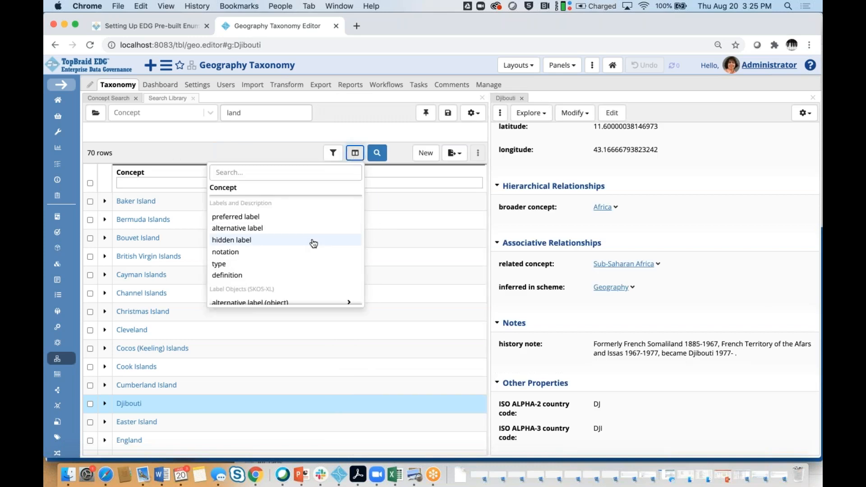
{"action": "scroll", "coordinate": [314, 244], "scroll_direction": "down", "scroll_amount": 6}
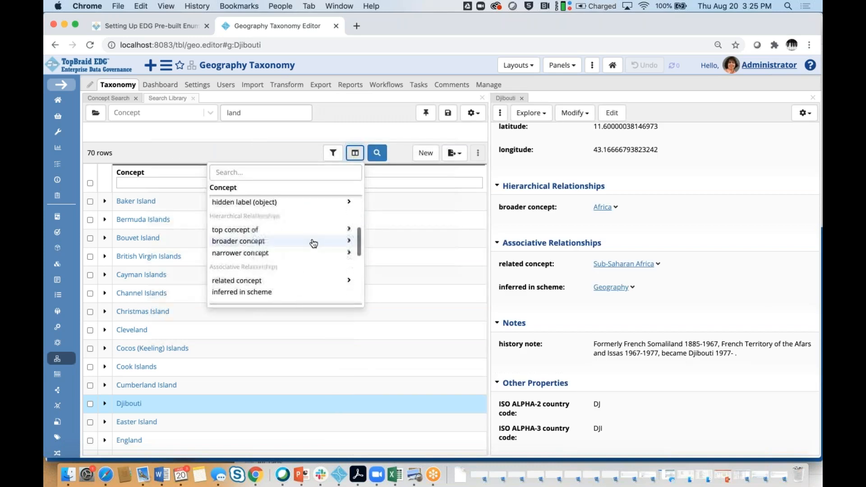
{"action": "scroll", "coordinate": [313, 244], "scroll_direction": "down", "scroll_amount": 3}
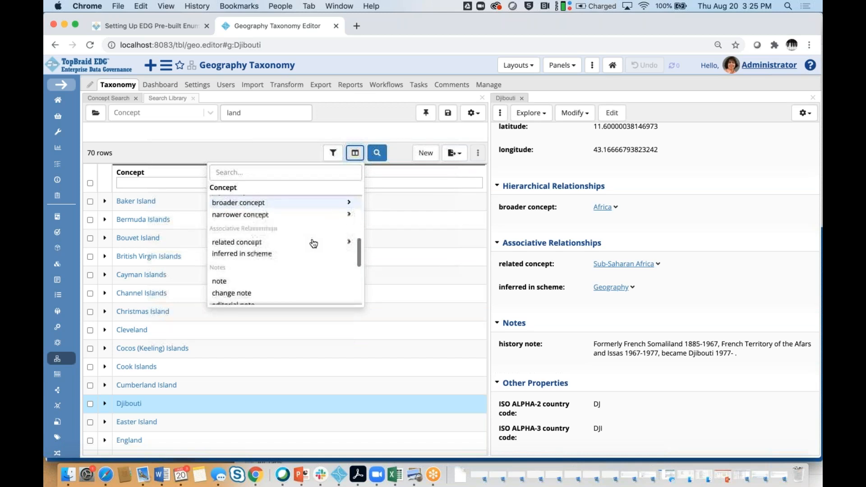
{"action": "scroll", "coordinate": [314, 244], "scroll_direction": "down", "scroll_amount": 3}
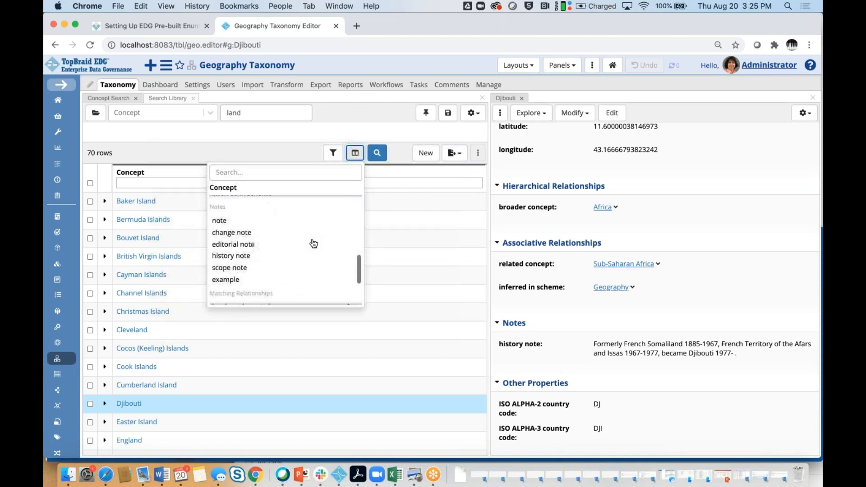
{"action": "left_click", "coordinate": [271, 257]}
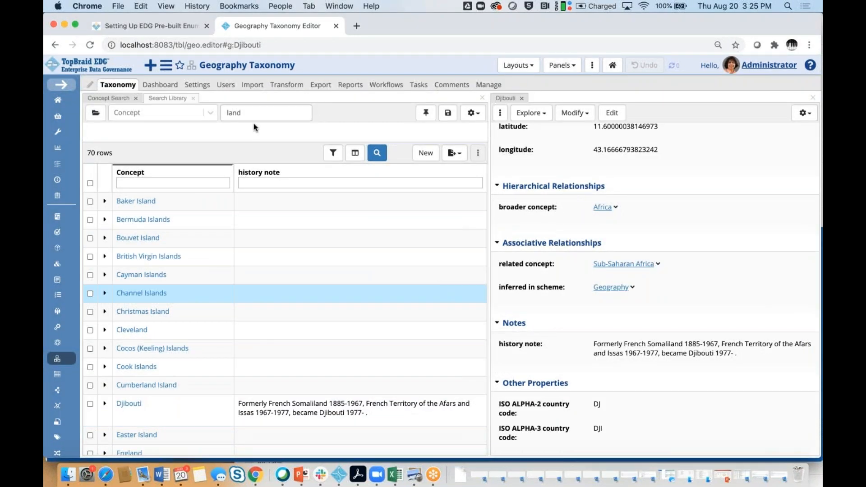
Clear the free-text search and filter the Concept column by "land" instead.
{"action": "left_click", "coordinate": [253, 109]}
{"action": "key", "text": "BackSpace"}
{"action": "key", "text": "BackSpace"}
{"action": "key", "text": "BackSpace"}
{"action": "key", "text": "BackSpace"}
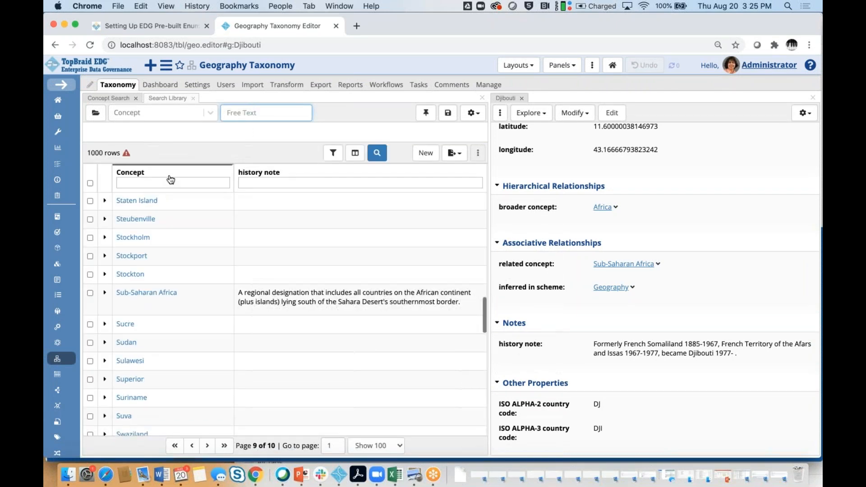
{"action": "left_click", "coordinate": [167, 182]}
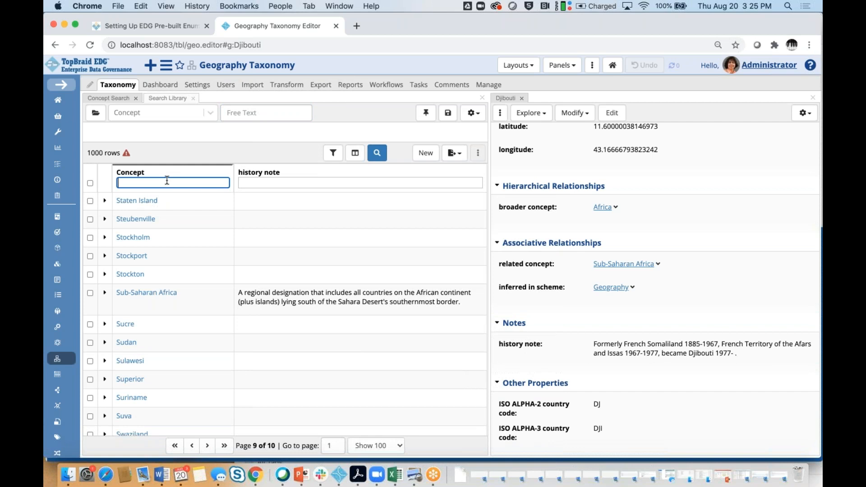
{"action": "type", "text": "land"}
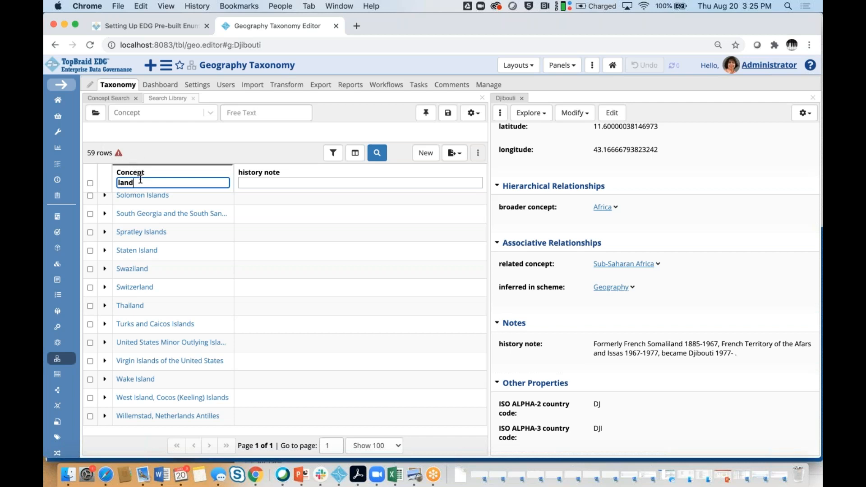
Clear the Concept column filter and repeat the free-text search for "land".
{"action": "key", "text": "BackSpace"}
{"action": "key", "text": "BackSpace"}
{"action": "key", "text": "BackSpace"}
{"action": "key", "text": "BackSpace"}
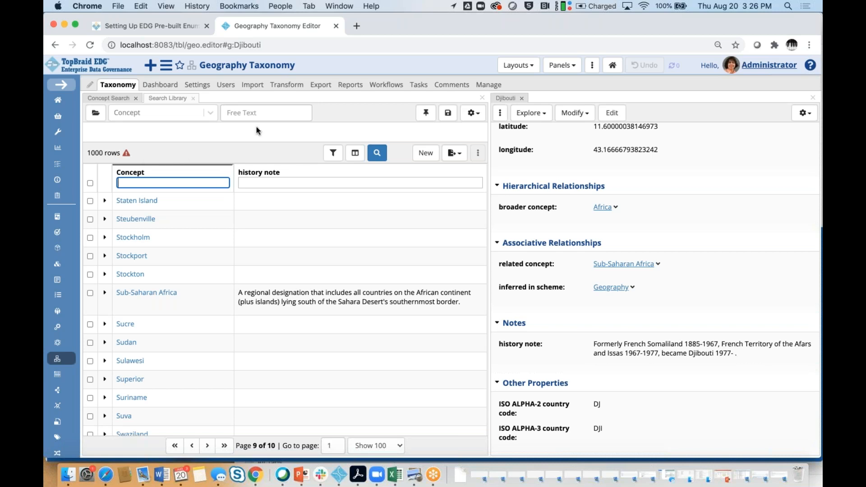
{"action": "left_click", "coordinate": [258, 113]}
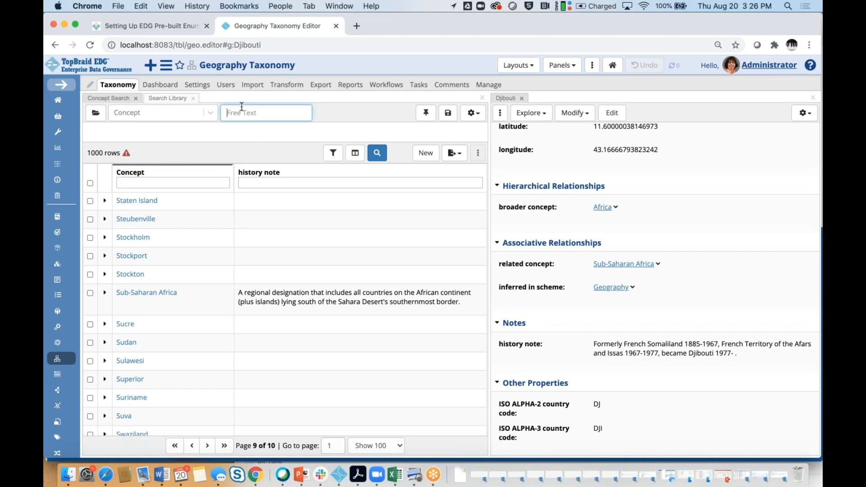
{"action": "type", "text": "land"}
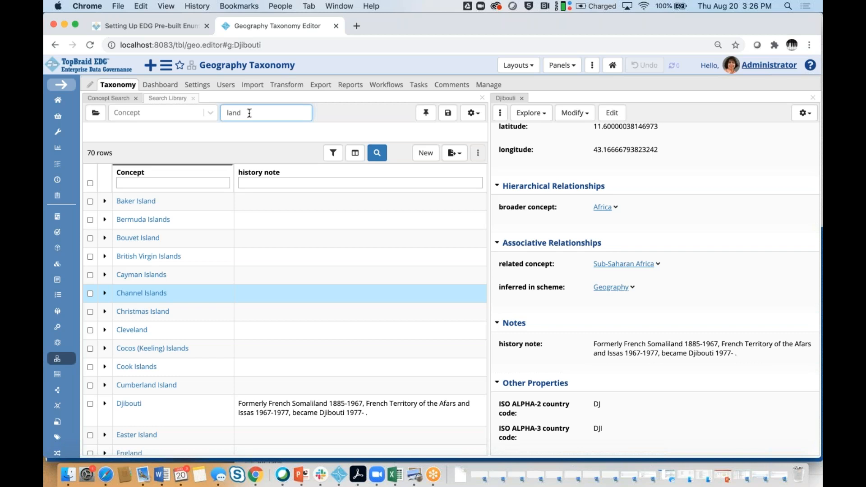
Remove the free-text term and filter the loaded rows in the Concept column by "land" again.
{"action": "key", "text": "BackSpace"}
{"action": "key", "text": "BackSpace"}
{"action": "key", "text": "BackSpace"}
{"action": "key", "text": "BackSpace"}
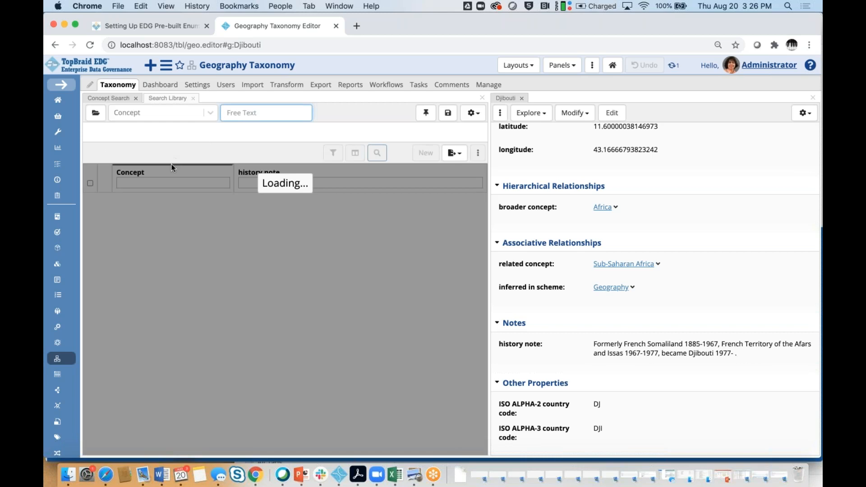
{"action": "left_click", "coordinate": [163, 181]}
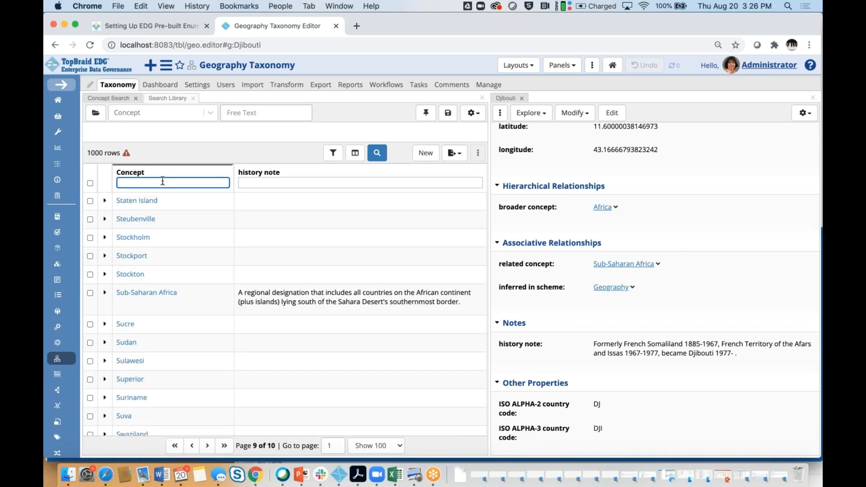
{"action": "type", "text": "land"}
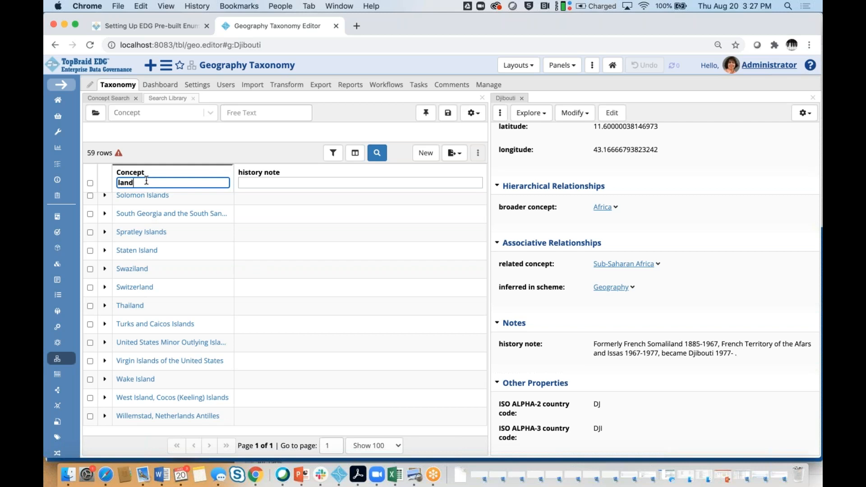
Clear the Concept column filter and filter the history note column by "land".
{"action": "key", "text": "BackSpace"}
{"action": "key", "text": "BackSpace"}
{"action": "key", "text": "BackSpace"}
{"action": "key", "text": "BackSpace"}
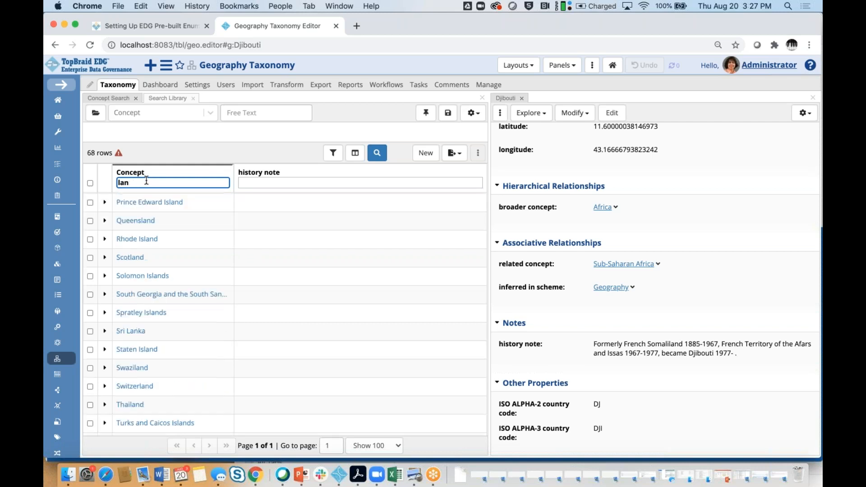
{"action": "left_click", "coordinate": [252, 183]}
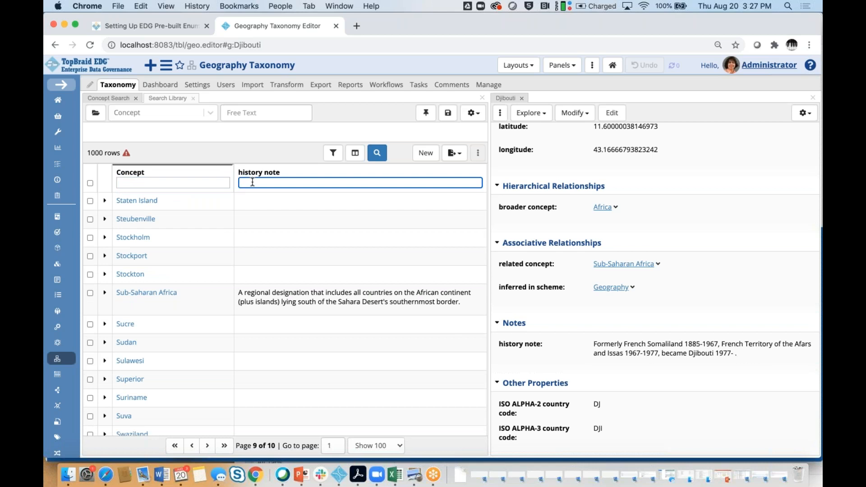
{"action": "type", "text": "land"}
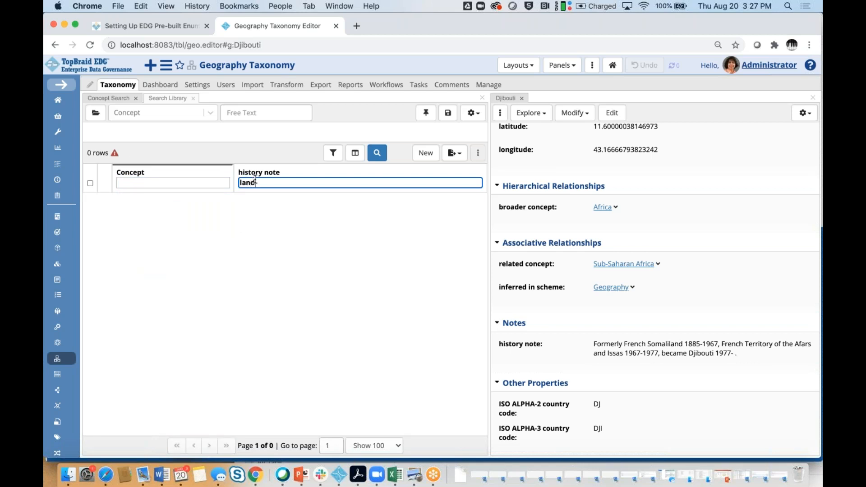
Clear the history note column filter and add a preferred label search filter with the condition contains "land".
{"action": "key", "text": "BackSpace"}
{"action": "key", "text": "BackSpace"}
{"action": "key", "text": "BackSpace"}
{"action": "key", "text": "BackSpace"}
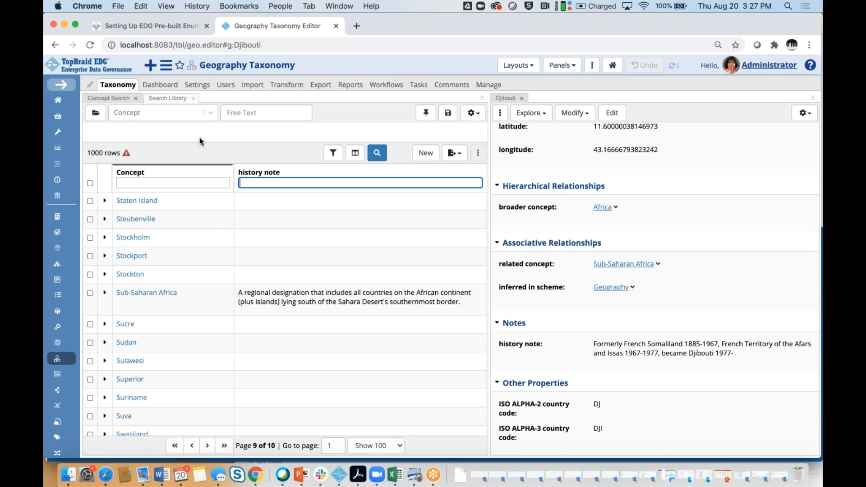
{"action": "left_click", "coordinate": [333, 154]}
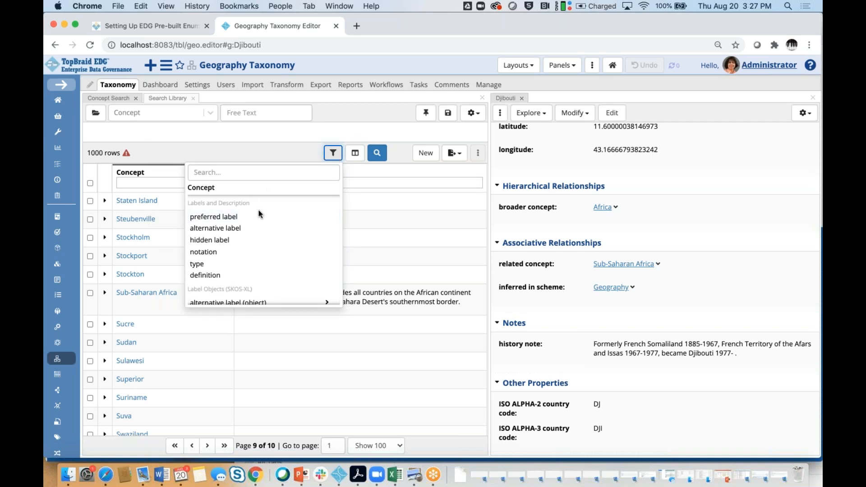
{"action": "left_click", "coordinate": [239, 218]}
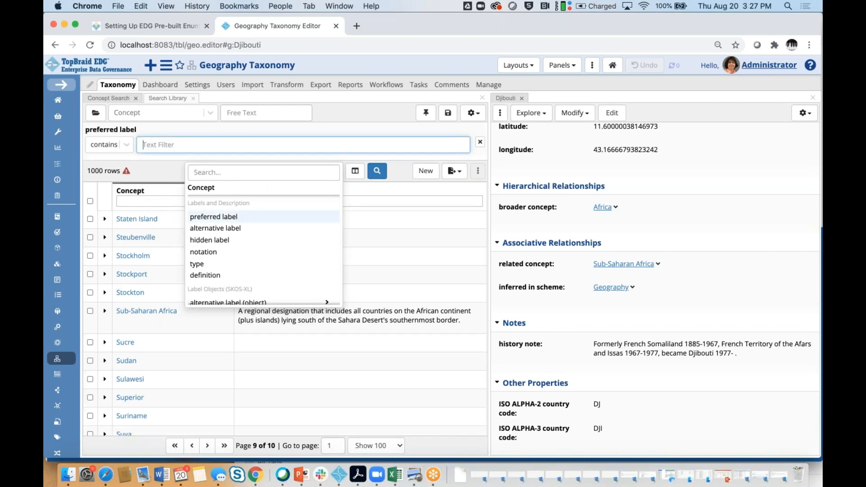
{"action": "left_click", "coordinate": [210, 143]}
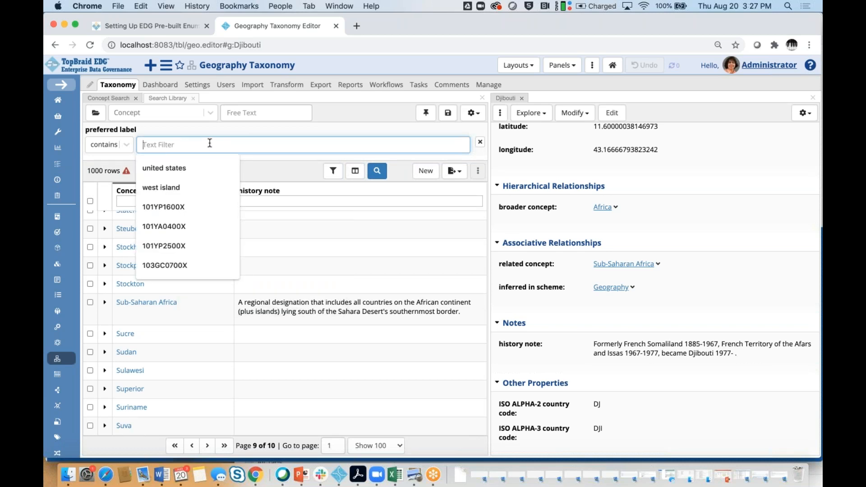
{"action": "type", "text": "land"}
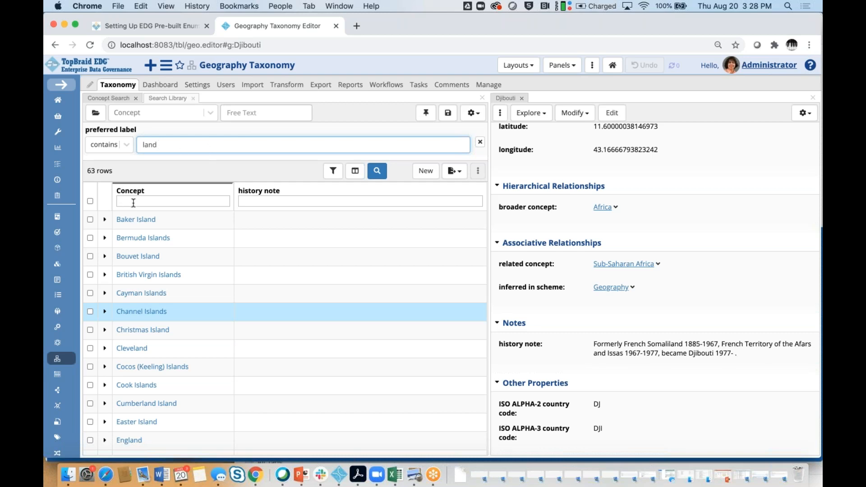
Change the preferred label search condition to contains "united" and filter the Concept column by "land".
{"action": "key", "text": "BackSpace"}
{"action": "key", "text": "BackSpace"}
{"action": "key", "text": "BackSpace"}
{"action": "key", "text": "BackSpace"}
{"action": "type", "text": "u"}
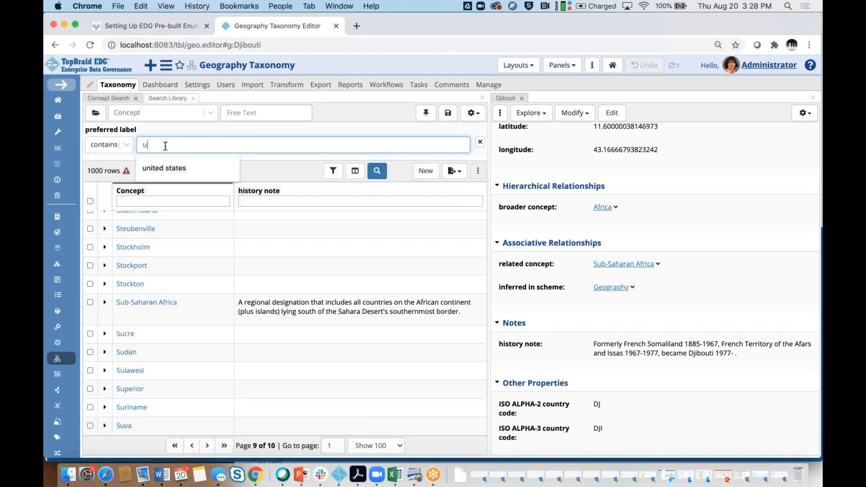
{"action": "type", "text": "nited"}
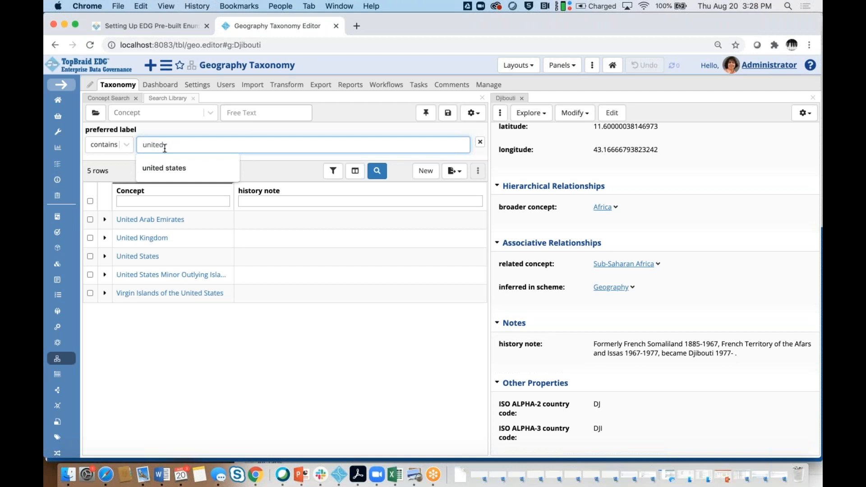
{"action": "left_click", "coordinate": [140, 201]}
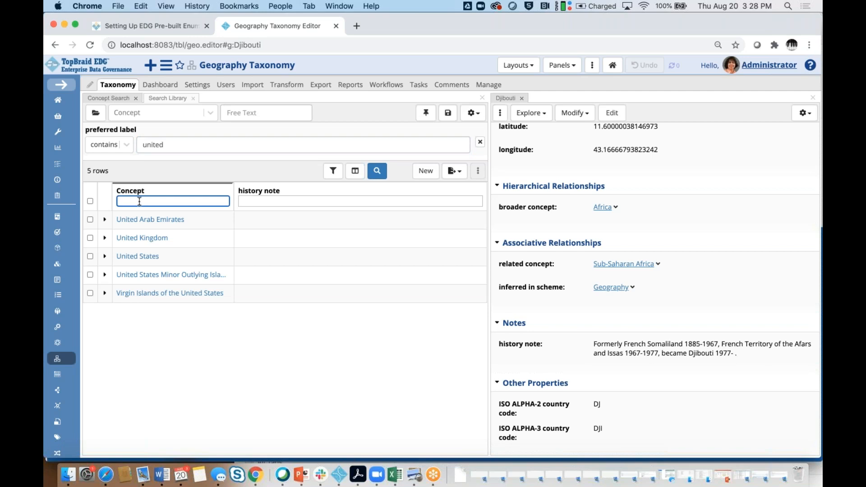
{"action": "type", "text": "land"}
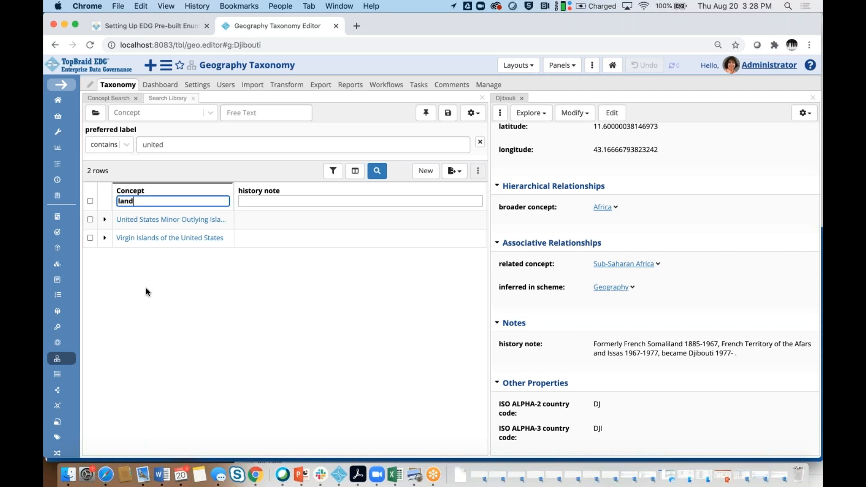
Clear the Concept column filter and empty the preferred label search condition.
{"action": "key", "text": "BackSpace"}
{"action": "key", "text": "BackSpace"}
{"action": "key", "text": "BackSpace"}
{"action": "key", "text": "BackSpace"}
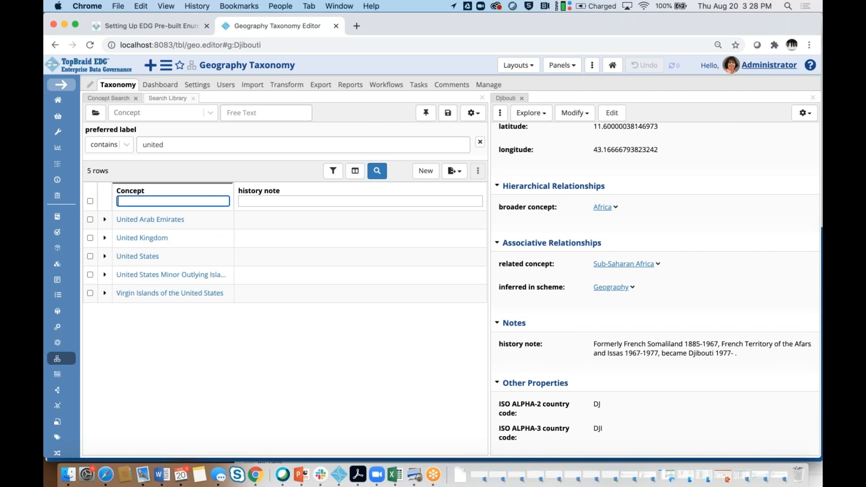
{"action": "left_click", "coordinate": [179, 141]}
{"action": "key", "text": "BackSpace"}
{"action": "key", "text": "BackSpace"}
{"action": "key", "text": "BackSpace"}
{"action": "key", "text": "BackSpace"}
{"action": "key", "text": "BackSpace"}
{"action": "key", "text": "BackSpace"}
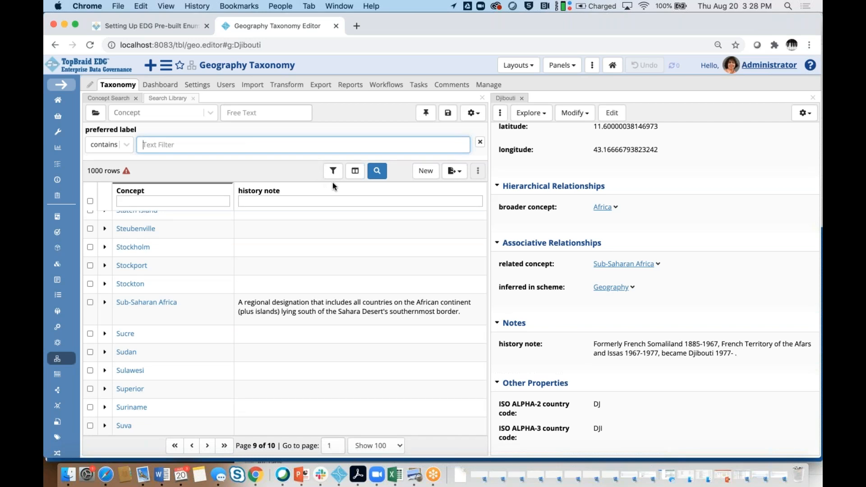
Change the searched class from Concept to City.
{"action": "left_click", "coordinate": [137, 114]}
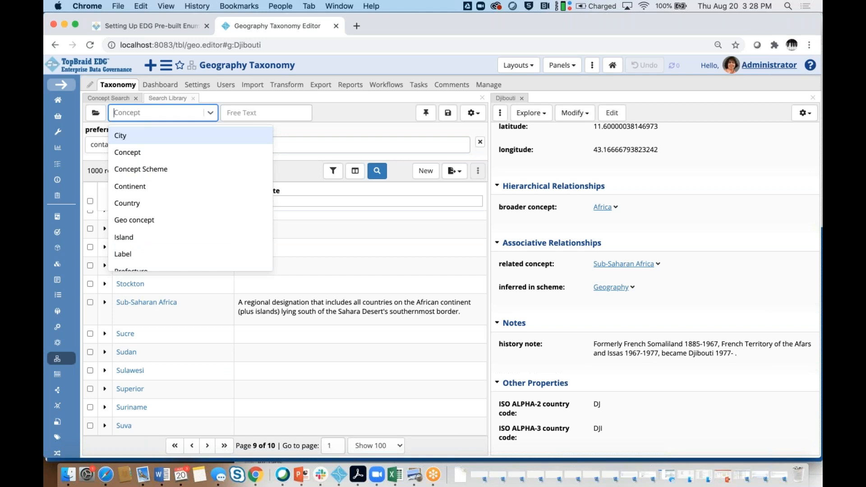
{"action": "left_click", "coordinate": [133, 135]}
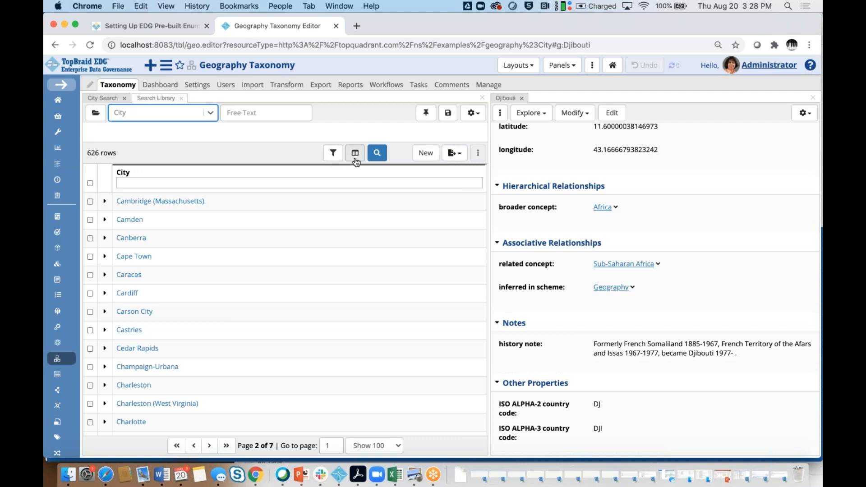
{"action": "left_click", "coordinate": [354, 156]}
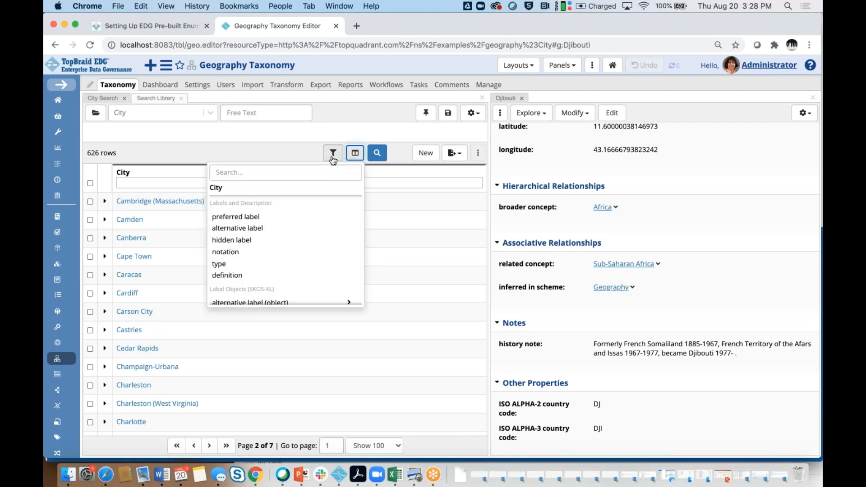
Add a capital of search filter with the condition equals United States.
{"action": "left_click", "coordinate": [333, 155]}
{"action": "scroll", "coordinate": [280, 223], "scroll_direction": "down", "scroll_amount": 4}
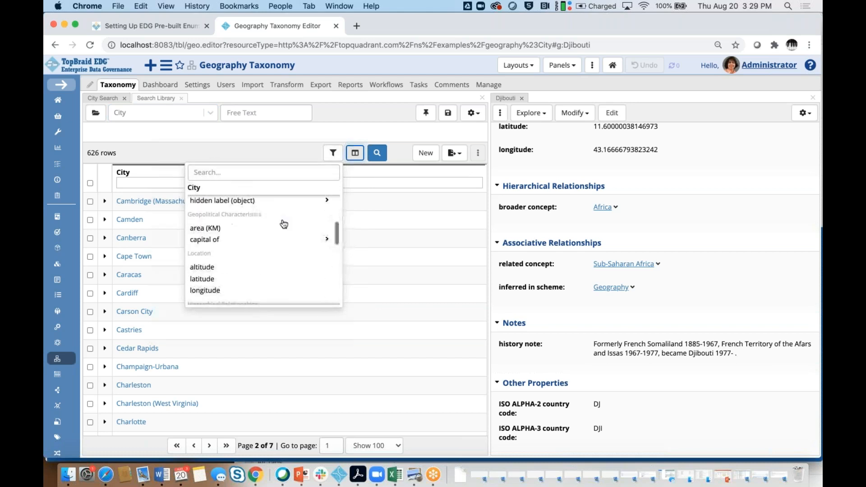
{"action": "left_click", "coordinate": [235, 244]}
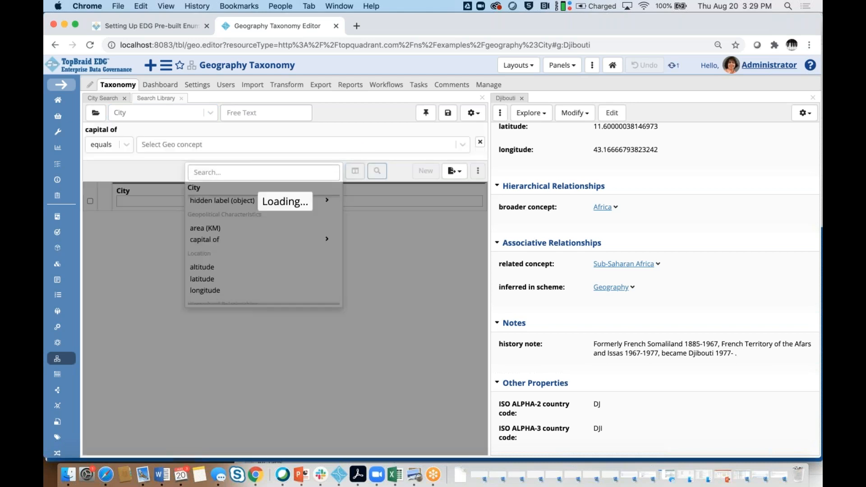
{"action": "left_click", "coordinate": [237, 144]}
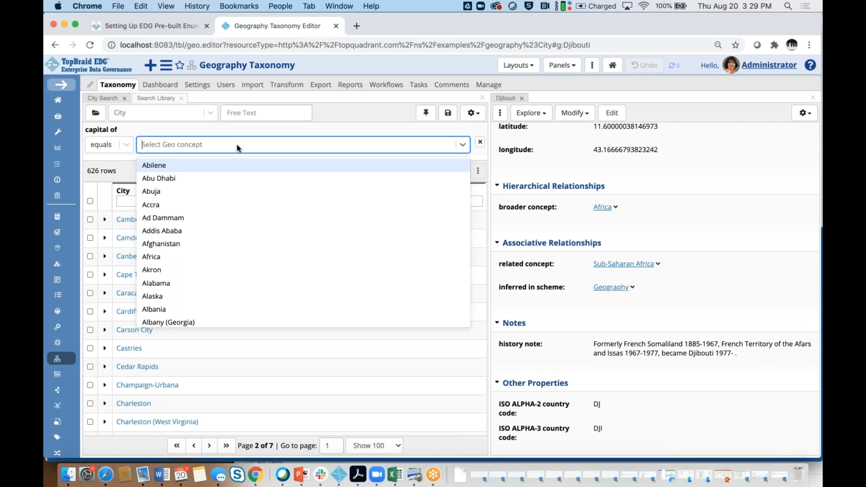
{"action": "type", "text": "uni"}
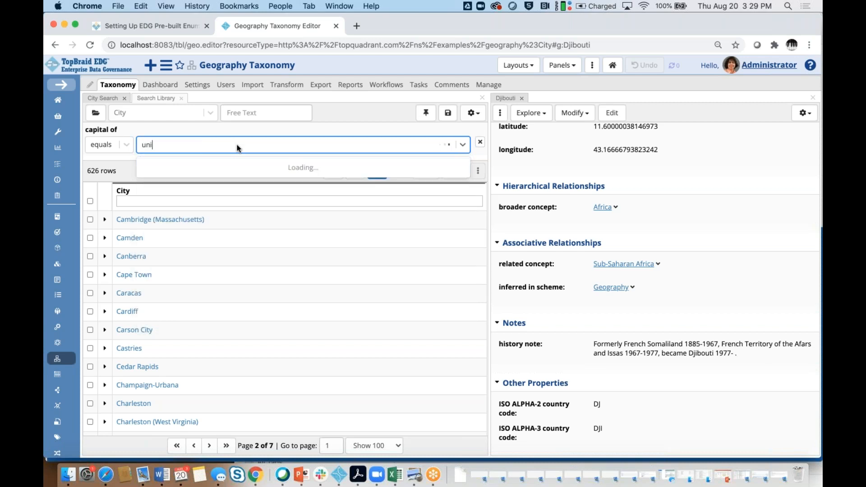
{"action": "left_click", "coordinate": [224, 190]}
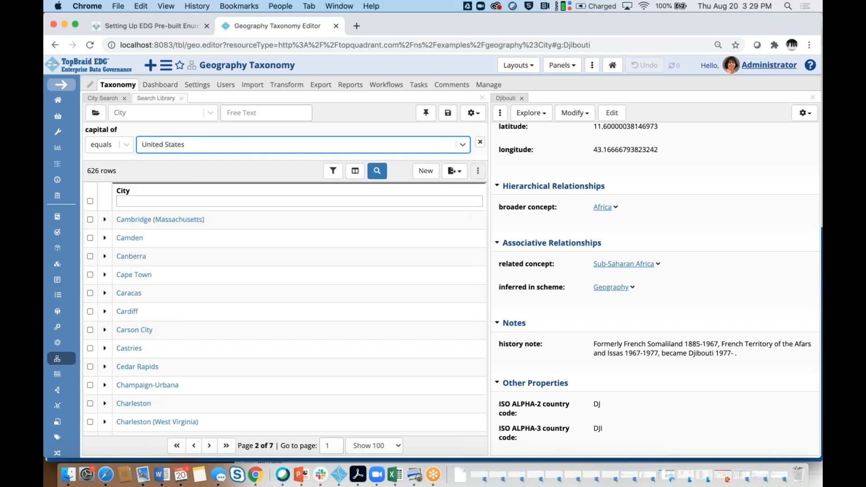
Change the condition of the capital of search filter to any value.
{"action": "left_click", "coordinate": [125, 149]}
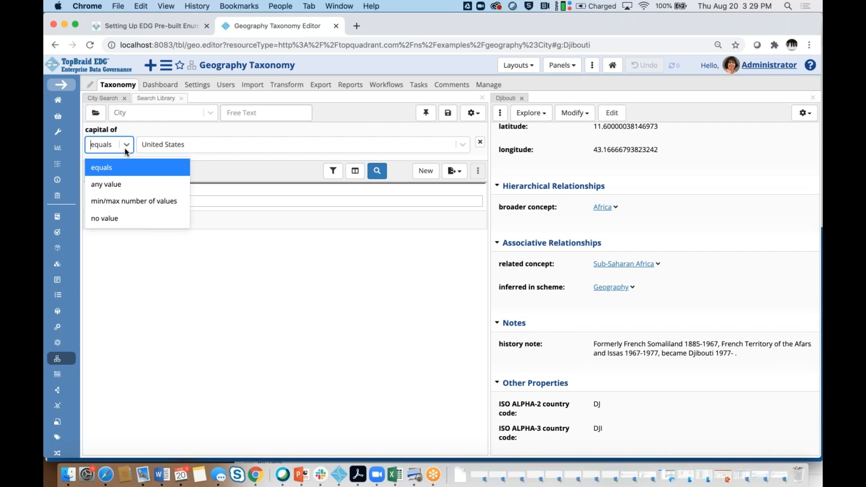
{"action": "left_click", "coordinate": [204, 146]}
{"action": "left_click", "coordinate": [205, 147]}
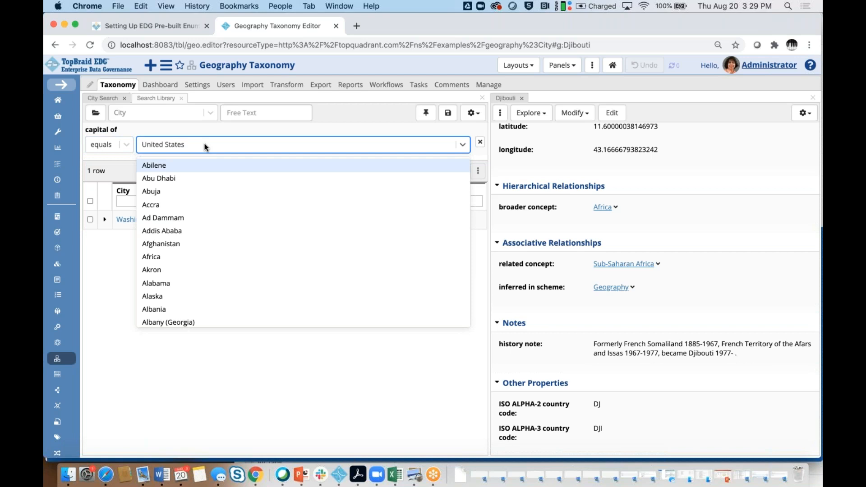
{"action": "left_click", "coordinate": [194, 148]}
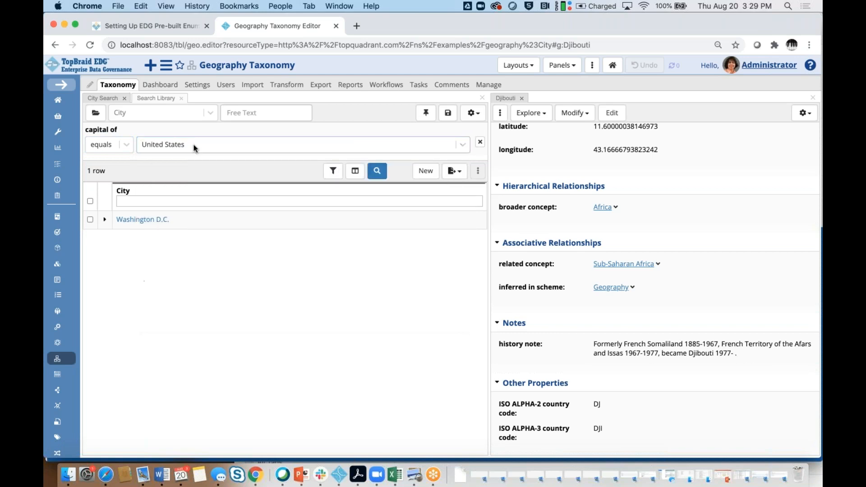
{"action": "left_click", "coordinate": [194, 145]}
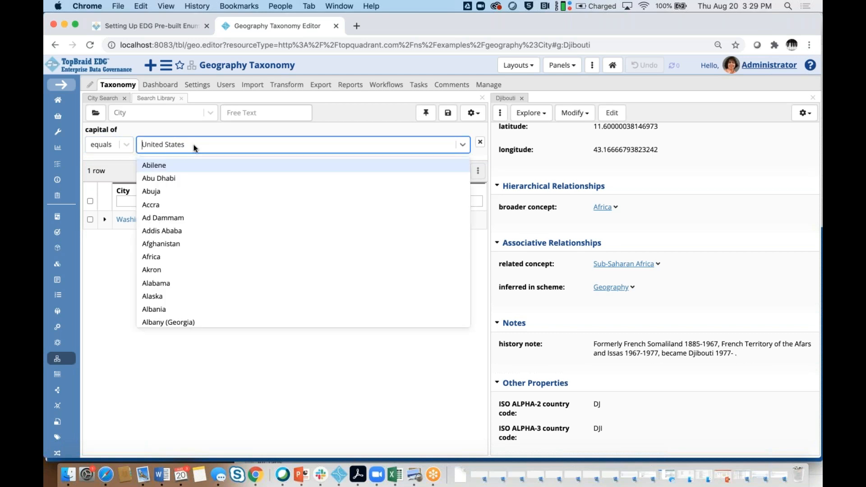
{"action": "left_click", "coordinate": [123, 146]}
{"action": "left_click", "coordinate": [123, 146]}
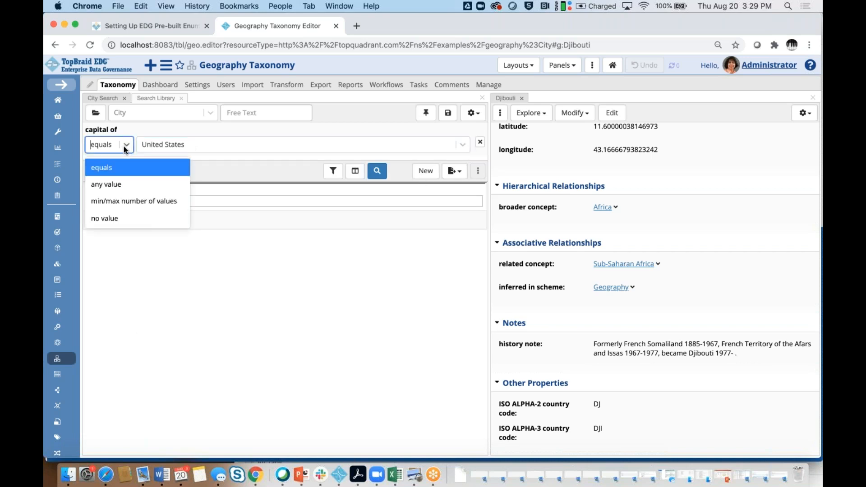
{"action": "left_click", "coordinate": [116, 182]}
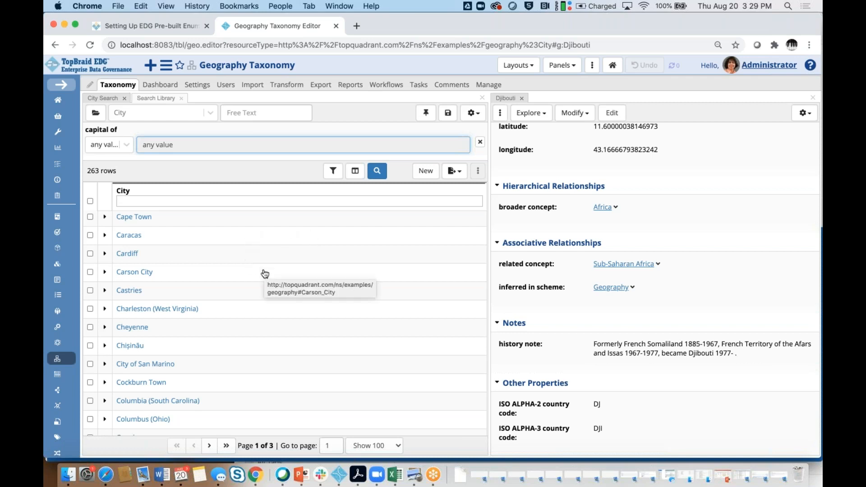
Add the capital of property as a results column and look through the listed cities.
{"action": "left_click", "coordinate": [356, 172]}
{"action": "scroll", "coordinate": [319, 233], "scroll_direction": "down", "scroll_amount": 3}
{"action": "scroll", "coordinate": [319, 233], "scroll_direction": "down", "scroll_amount": 2}
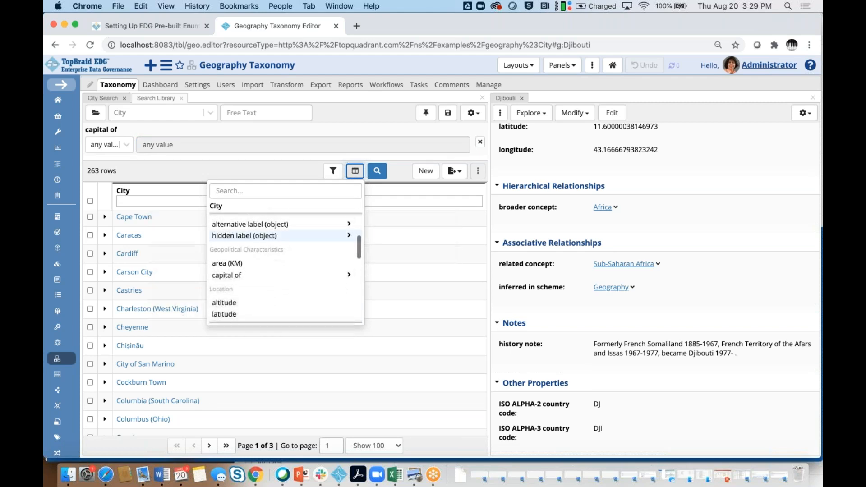
{"action": "left_click", "coordinate": [247, 275]}
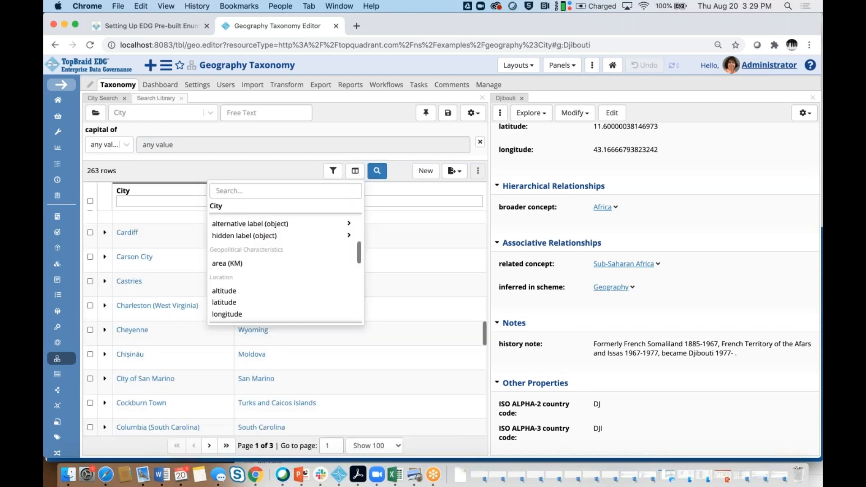
{"action": "scroll", "coordinate": [403, 267], "scroll_direction": "down", "scroll_amount": 3}
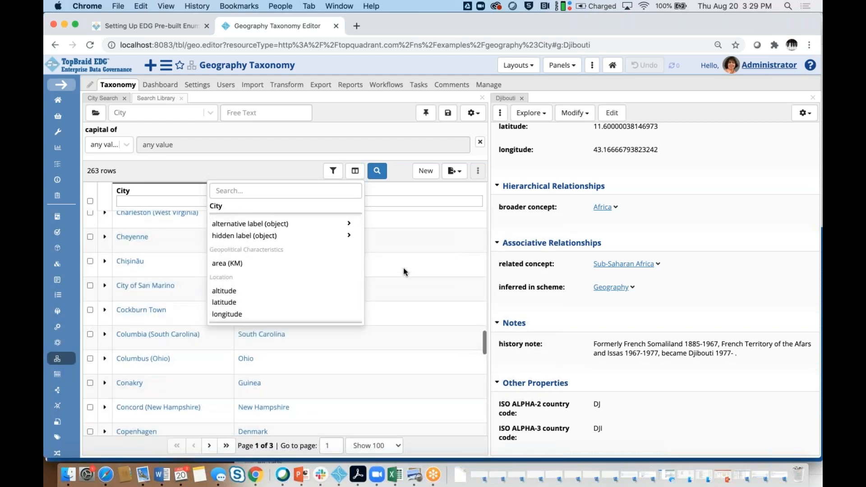
{"action": "scroll", "coordinate": [403, 267], "scroll_direction": "up", "scroll_amount": 2}
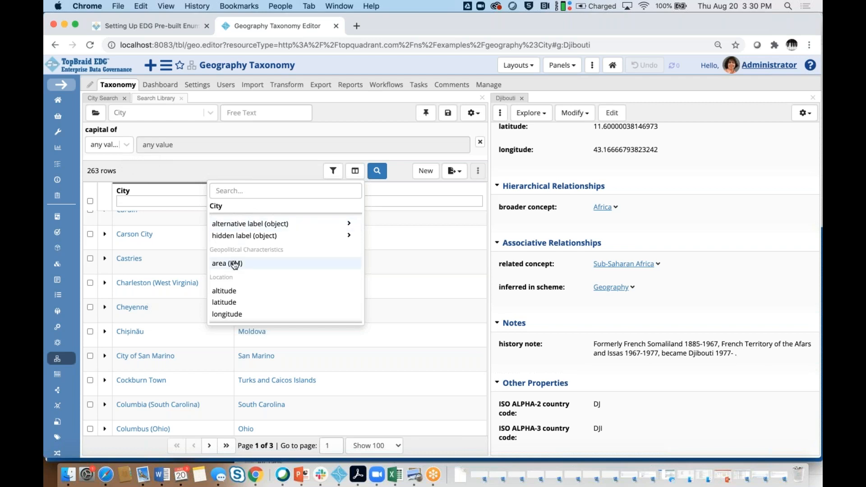
Add an area (KM) search filter and set its condition to equals.
{"action": "left_click", "coordinate": [331, 174]}
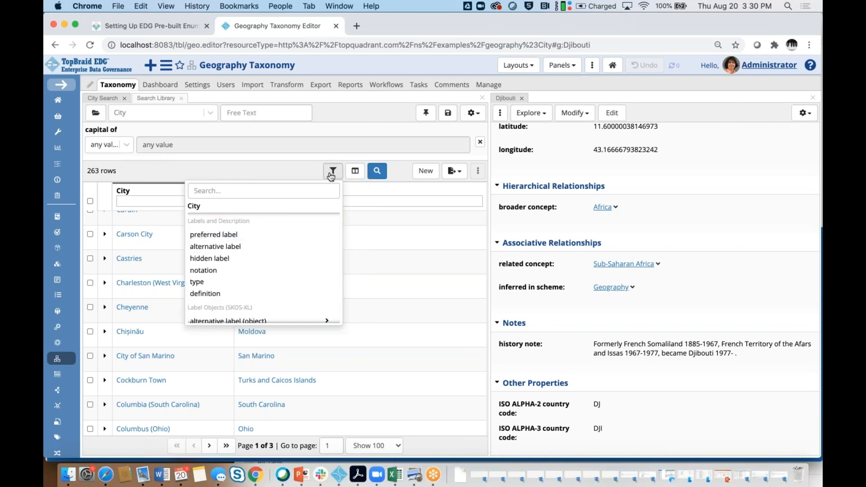
{"action": "scroll", "coordinate": [279, 240], "scroll_direction": "down", "scroll_amount": 3}
{"action": "scroll", "coordinate": [253, 246], "scroll_direction": "down", "scroll_amount": 3}
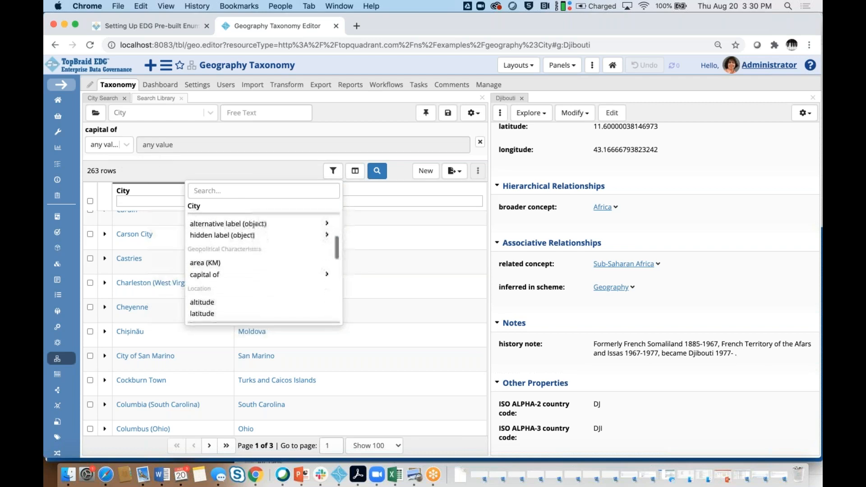
{"action": "left_click", "coordinate": [212, 254]}
{"action": "left_click", "coordinate": [213, 162]}
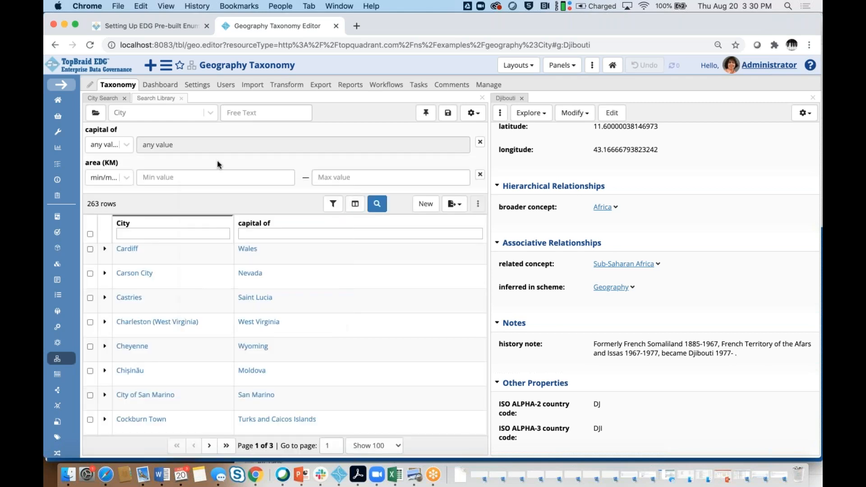
{"action": "left_click", "coordinate": [156, 180]}
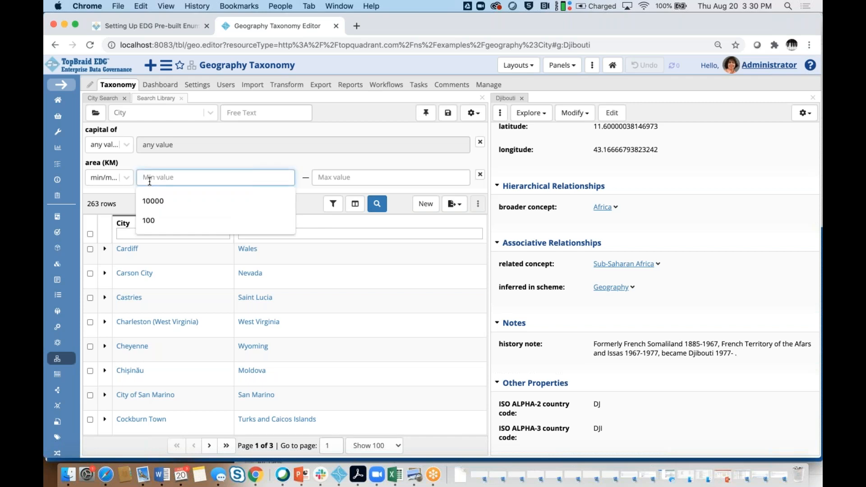
{"action": "left_click", "coordinate": [123, 180]}
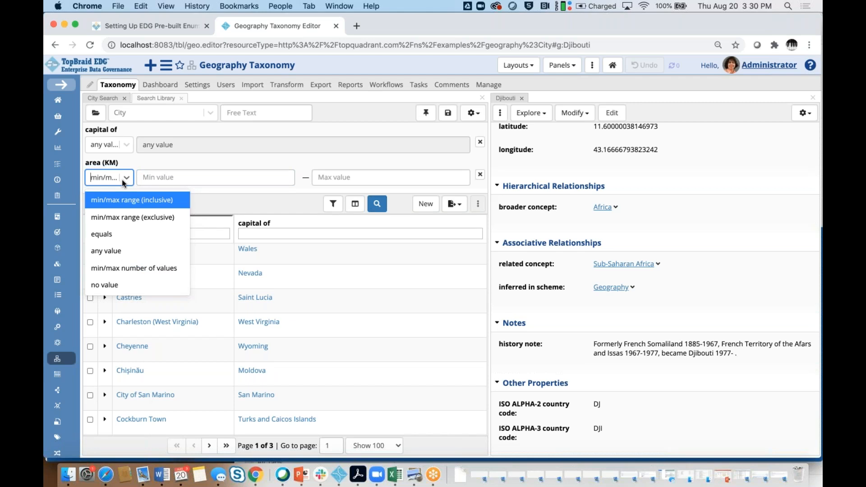
{"action": "left_click", "coordinate": [116, 235]}
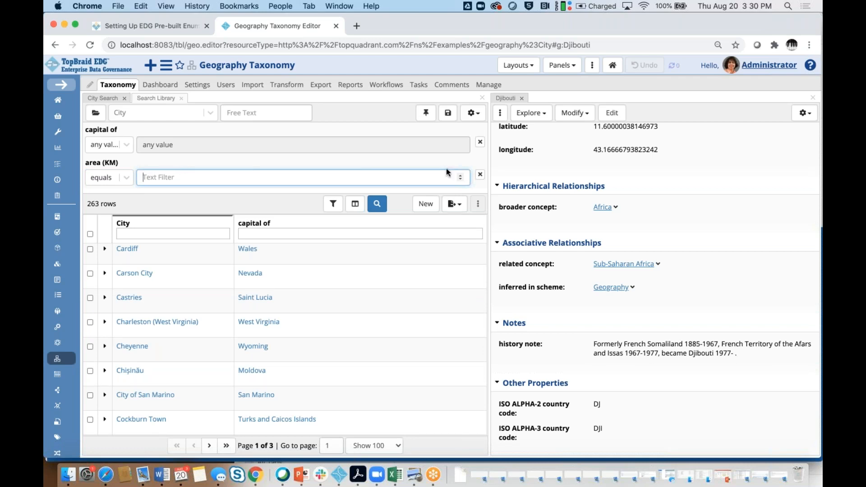
Remove the area (KM) and capital of search filters from the City search.
{"action": "left_click", "coordinate": [480, 177]}
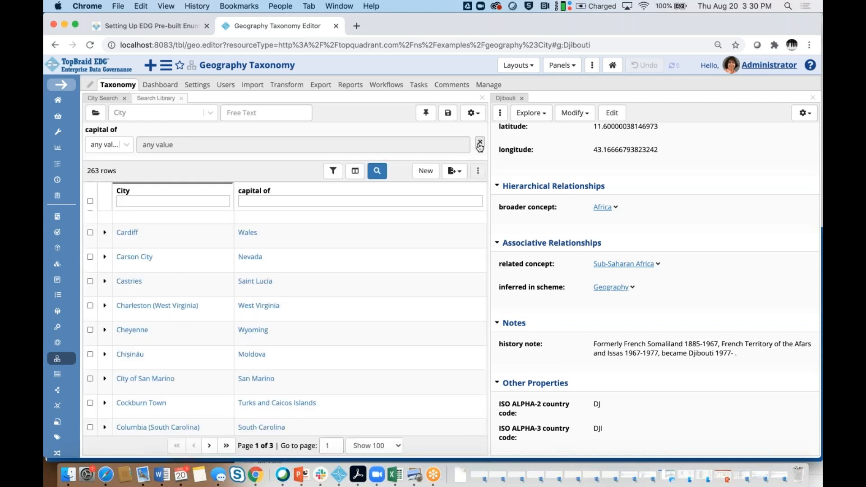
{"action": "left_click", "coordinate": [480, 144]}
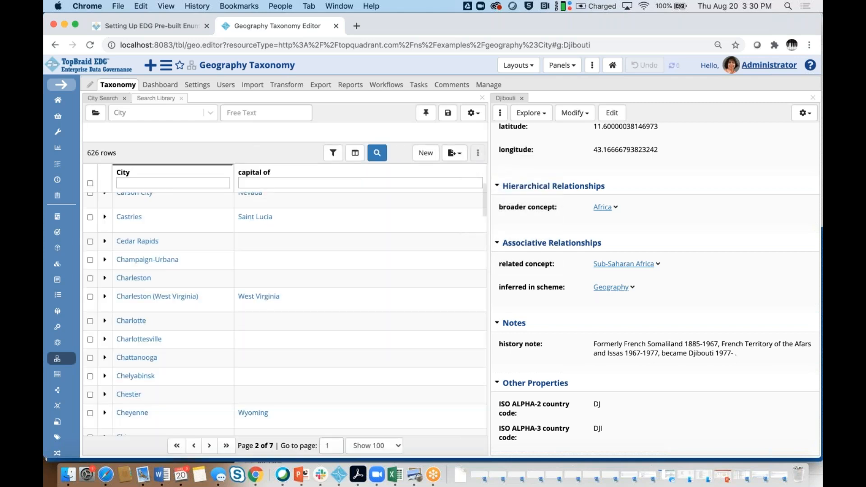
{"action": "scroll", "coordinate": [398, 256], "scroll_direction": "up", "scroll_amount": 3}
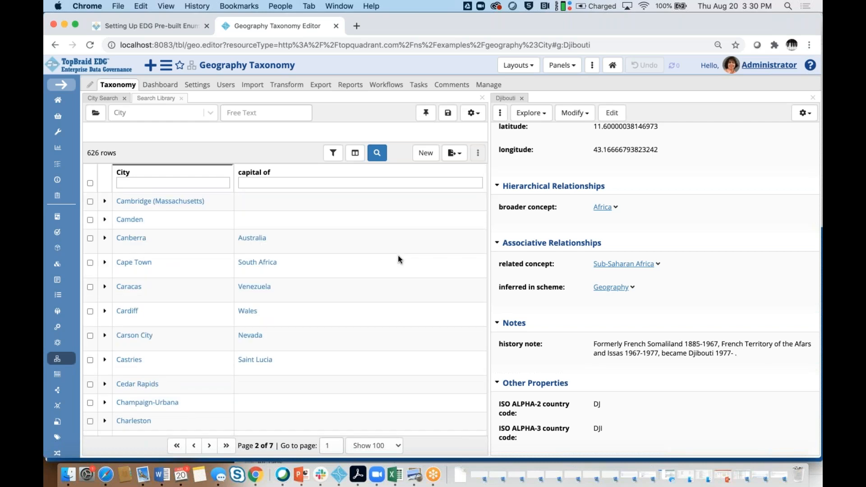
Add a search filter on the broader concept of the place each city is capital of.
{"action": "left_click", "coordinate": [333, 159]}
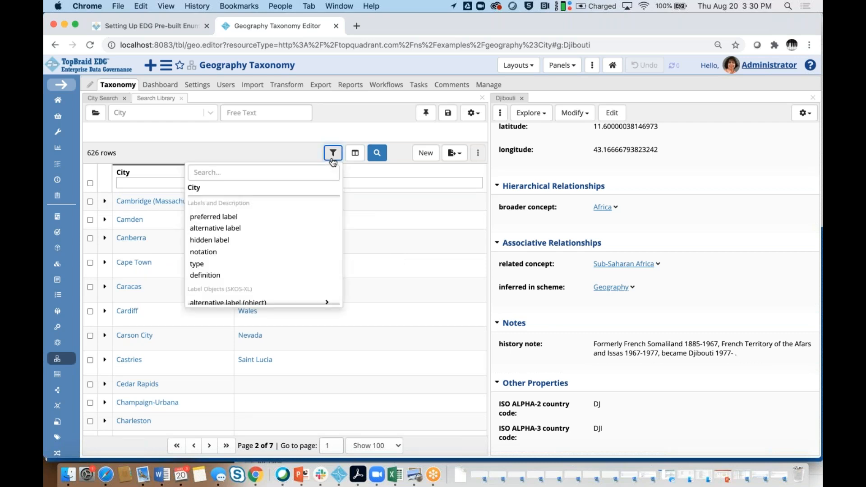
{"action": "scroll", "coordinate": [316, 221], "scroll_direction": "down", "scroll_amount": 3}
{"action": "scroll", "coordinate": [317, 223], "scroll_direction": "down", "scroll_amount": 2}
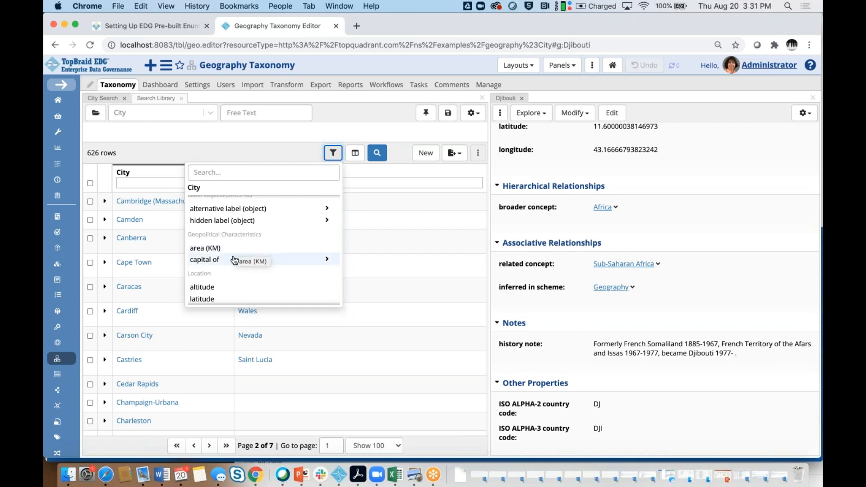
{"action": "left_click", "coordinate": [328, 261]}
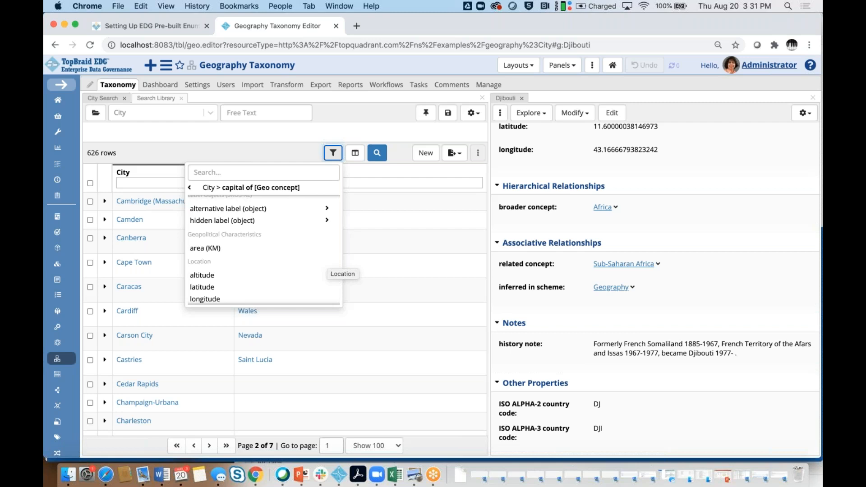
{"action": "scroll", "coordinate": [303, 253], "scroll_direction": "down", "scroll_amount": 2}
{"action": "scroll", "coordinate": [303, 253], "scroll_direction": "down", "scroll_amount": 2}
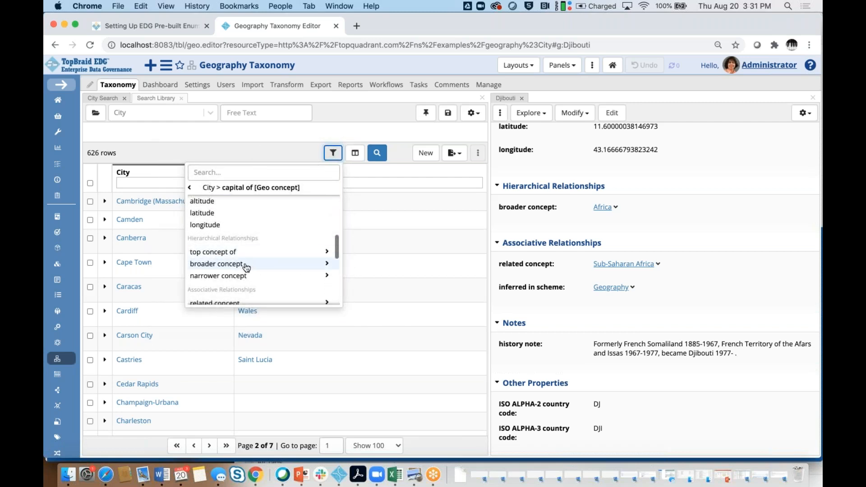
{"action": "left_click", "coordinate": [221, 264]}
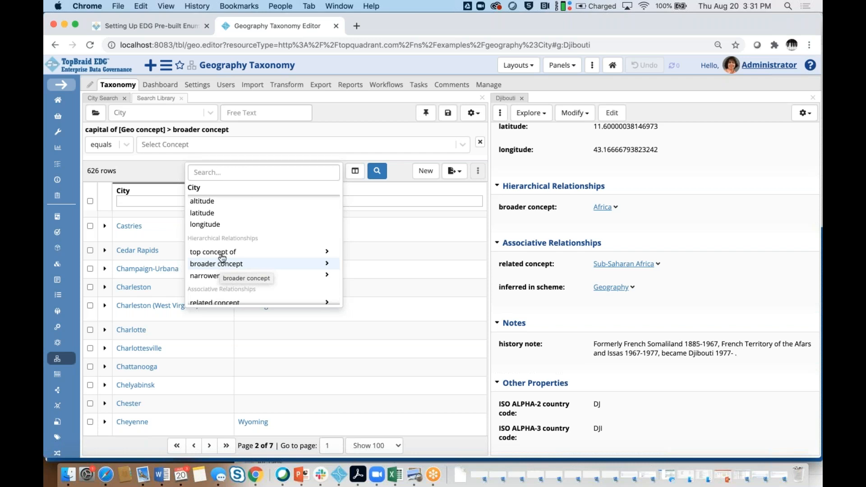
Set the capital of > broader concept filter to equal United States.
{"action": "left_click", "coordinate": [210, 145]}
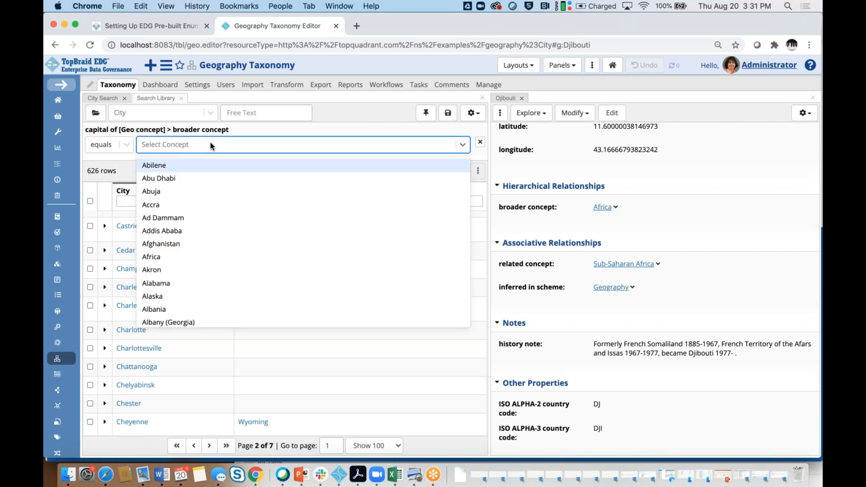
{"action": "type", "text": "uni"}
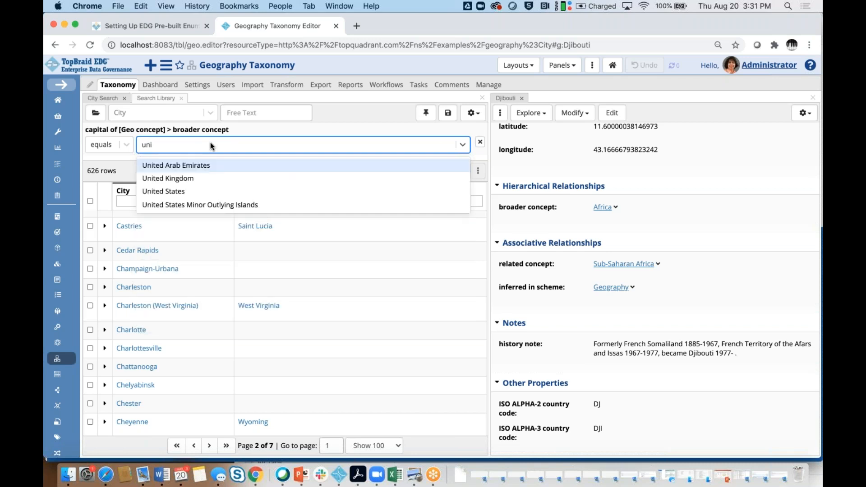
{"action": "left_click", "coordinate": [197, 191]}
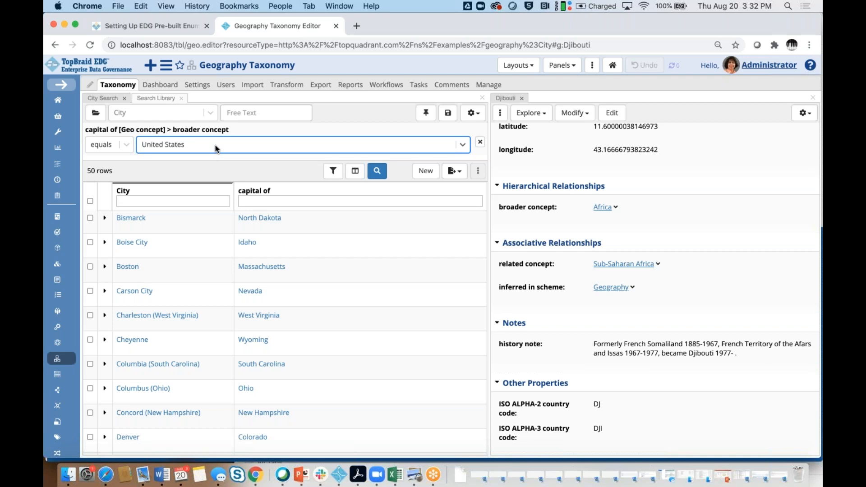
Save the City search as a non-default query labelled "Capitals in United States".
{"action": "left_click", "coordinate": [448, 113]}
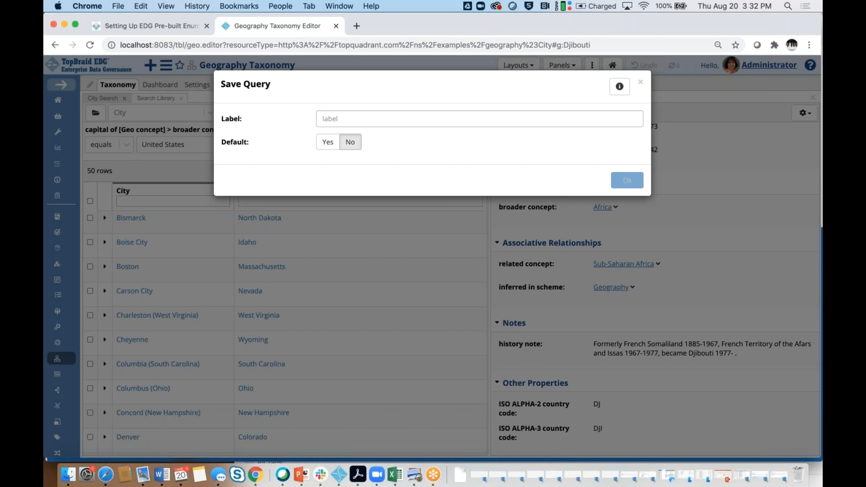
{"action": "left_click", "coordinate": [413, 117]}
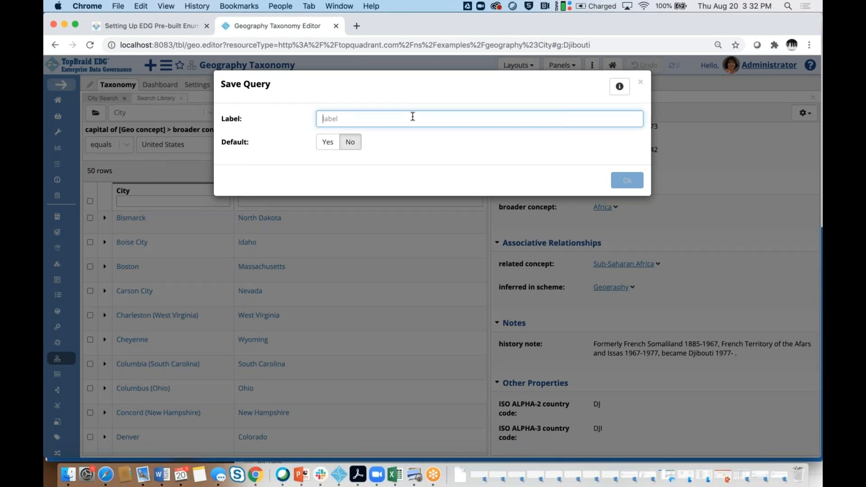
{"action": "type", "text": "Cap"}
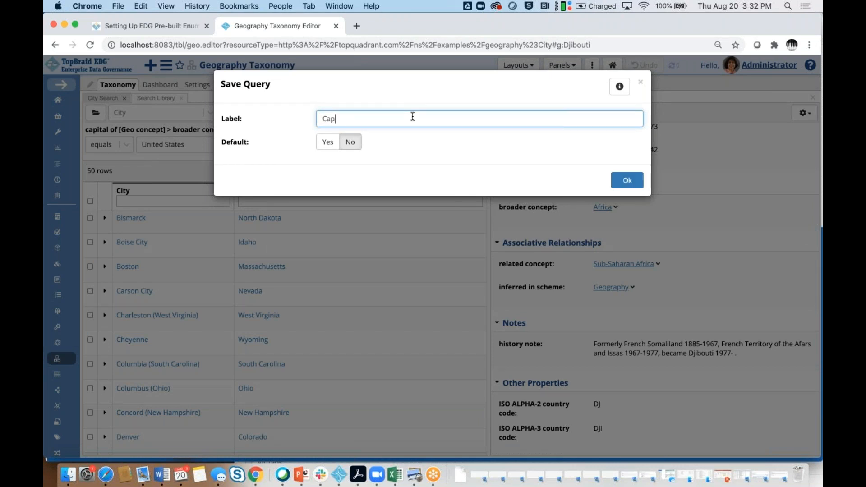
{"action": "type", "text": "itals in United States"}
{"action": "left_click", "coordinate": [625, 182]}
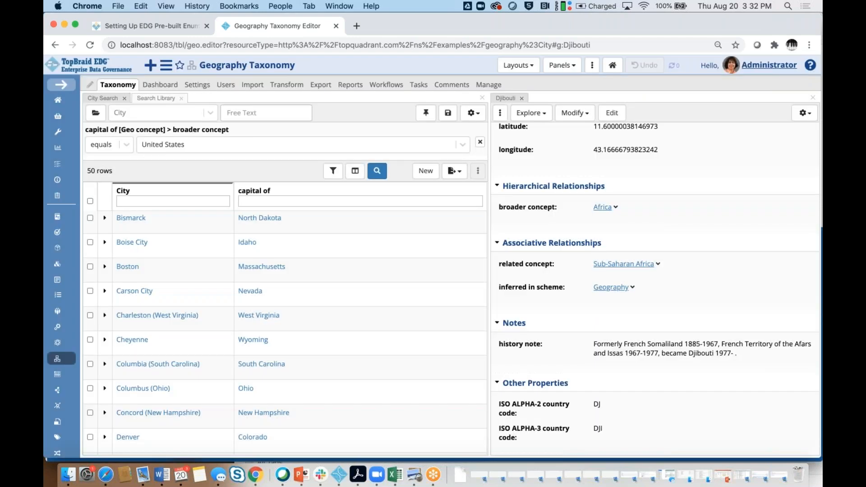
Show the Search Library at a wider size and hide its date and creator columns.
{"action": "left_click", "coordinate": [156, 98]}
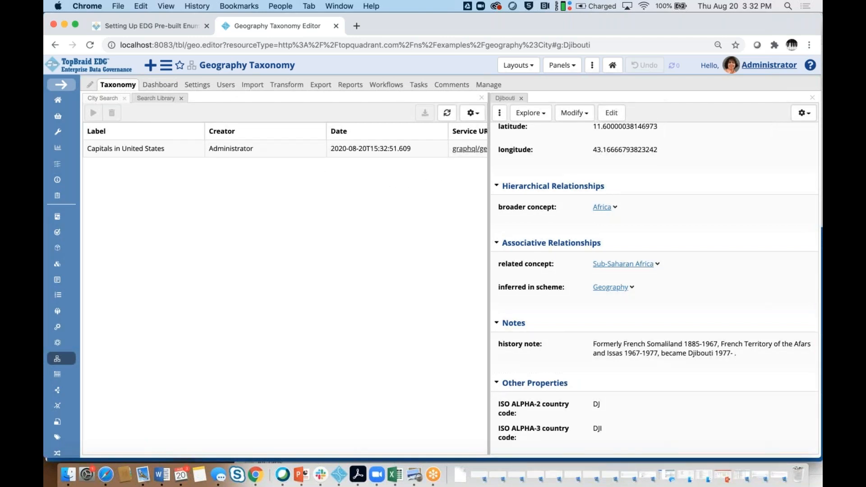
{"action": "left_click_drag", "start_coordinate": [489, 271], "coordinate": [618, 271]}
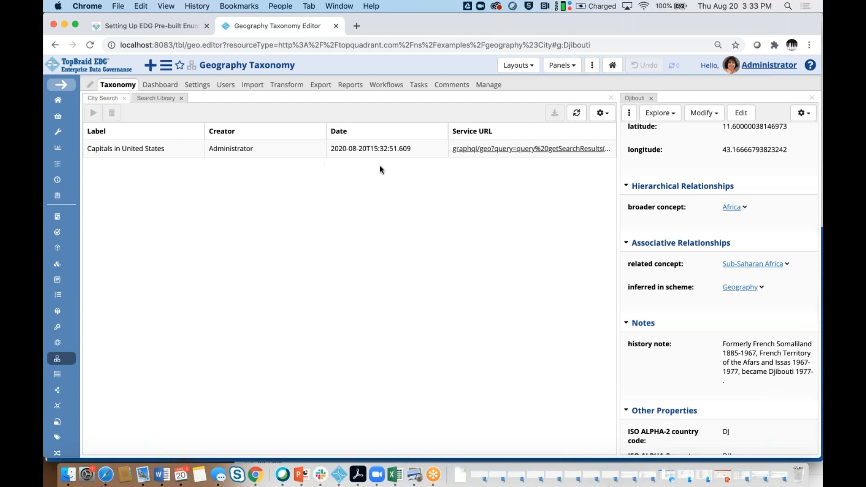
{"action": "left_click", "coordinate": [601, 116]}
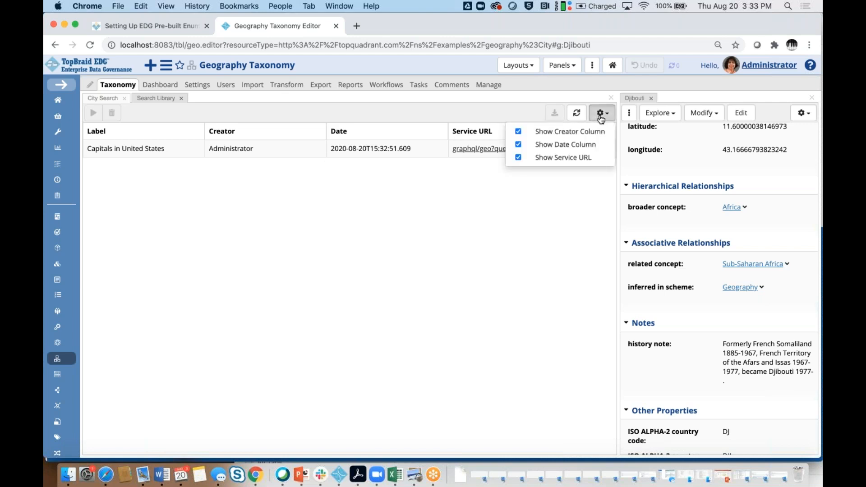
{"action": "left_click", "coordinate": [517, 145]}
{"action": "left_click", "coordinate": [519, 132]}
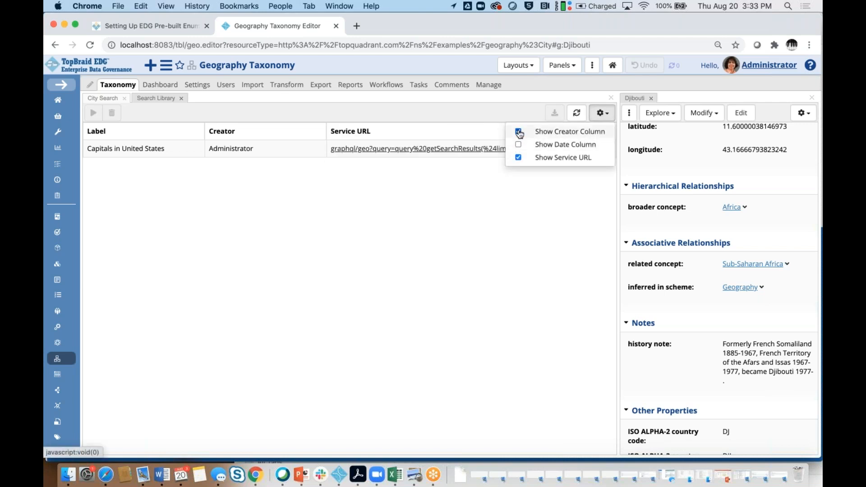
{"action": "left_click", "coordinate": [467, 201]}
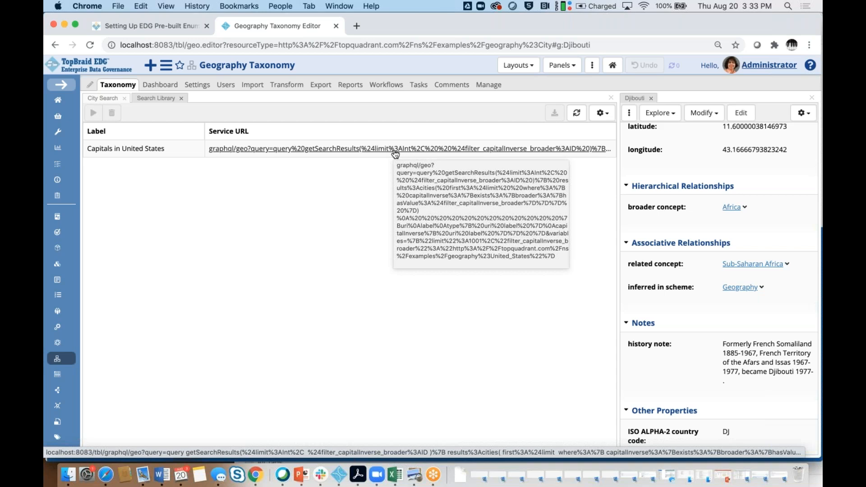
Prettify and run the Capitals in United States query in GraphiQL via its service URL, and show the saved queries.
{"action": "left_click", "coordinate": [395, 152]}
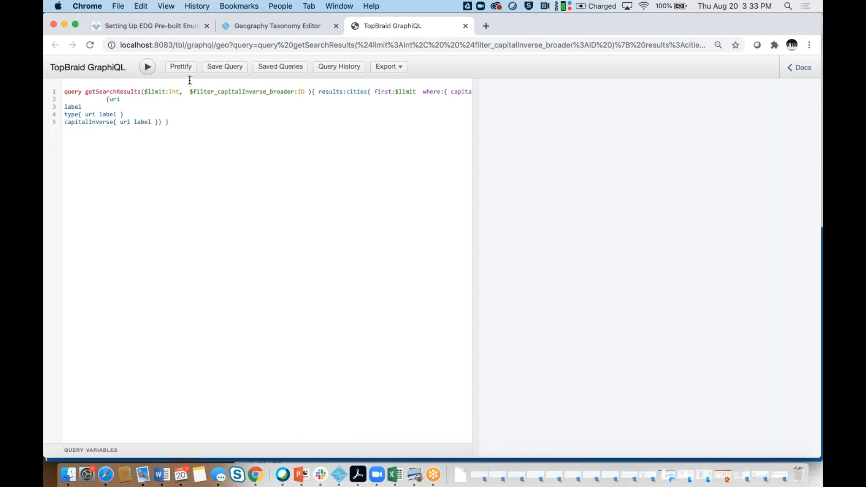
{"action": "left_click", "coordinate": [180, 69]}
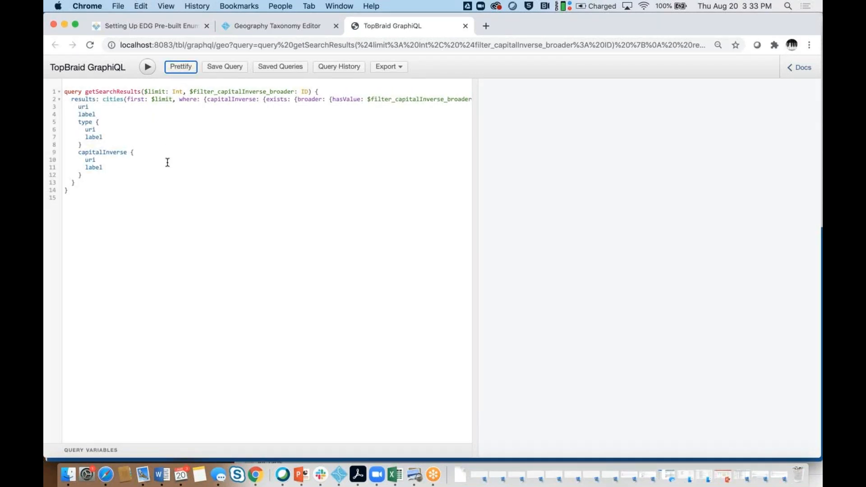
{"action": "left_click", "coordinate": [148, 72]}
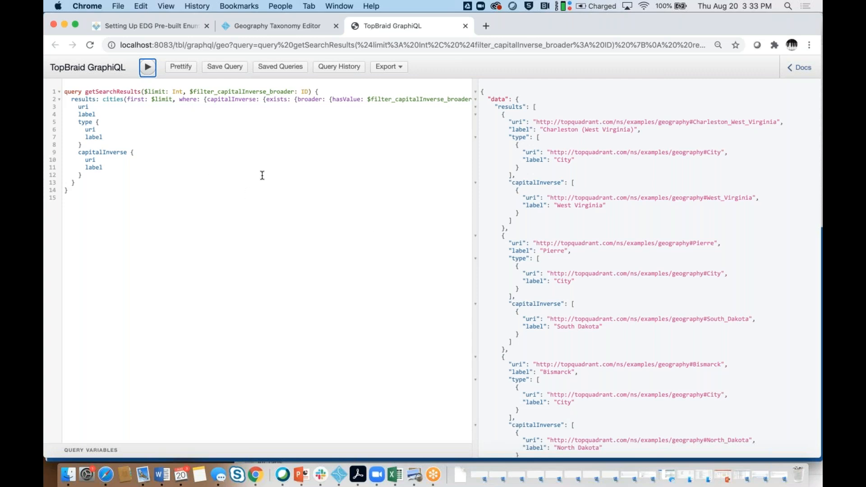
{"action": "left_click", "coordinate": [279, 67]}
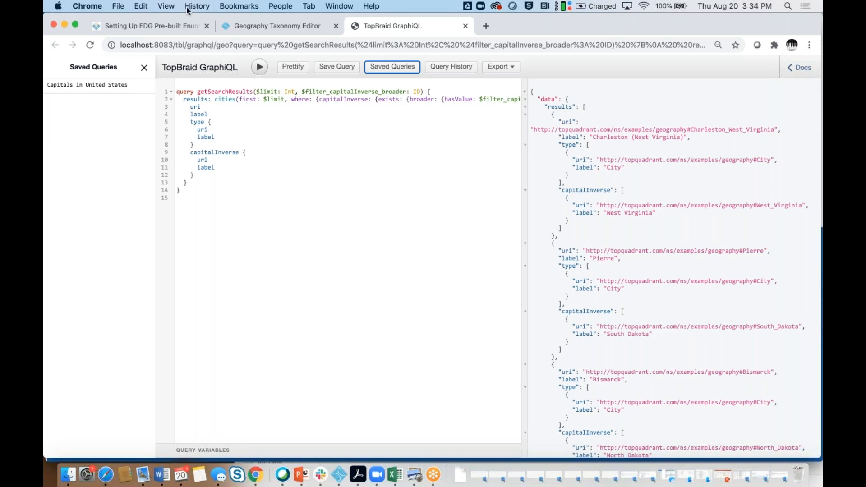
Return to the City search, enable adding a column for each filter, and add an alternative label filter.
{"action": "left_click", "coordinate": [265, 29]}
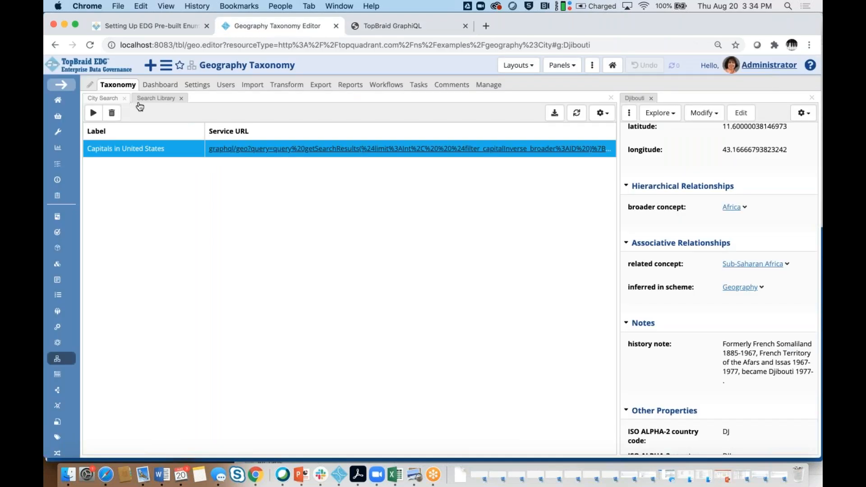
{"action": "left_click", "coordinate": [105, 100]}
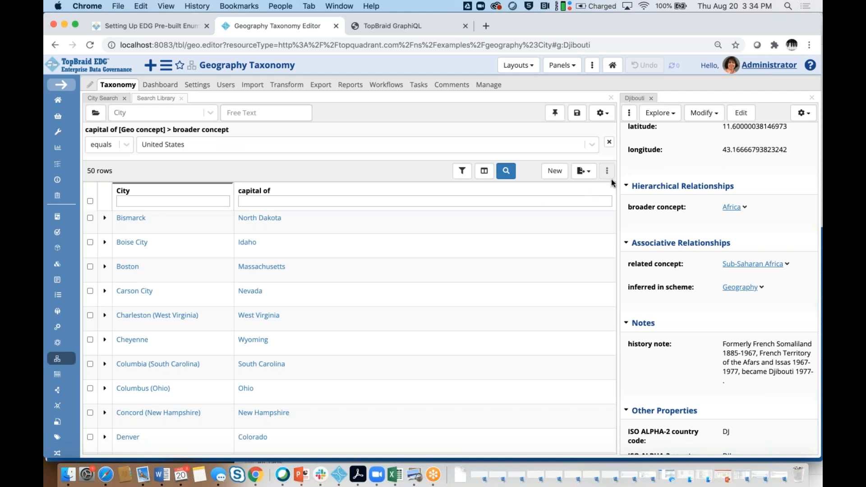
{"action": "left_click", "coordinate": [604, 118]}
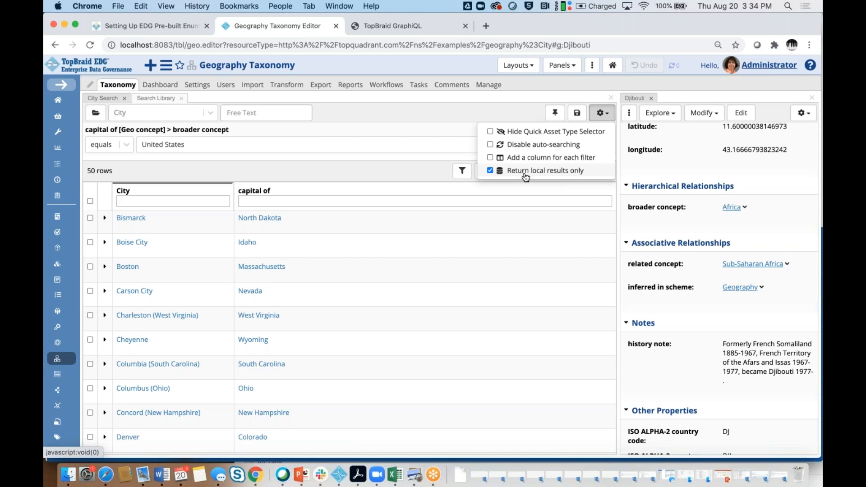
{"action": "left_click", "coordinate": [491, 157]}
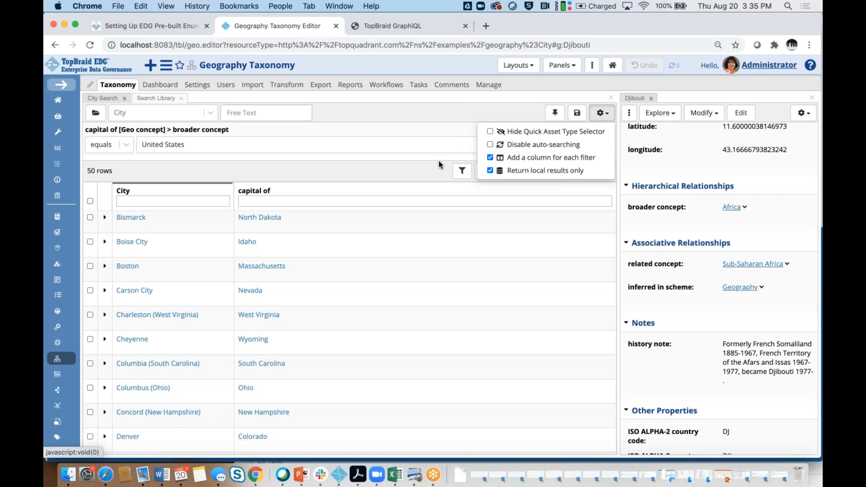
{"action": "left_click", "coordinate": [461, 171]}
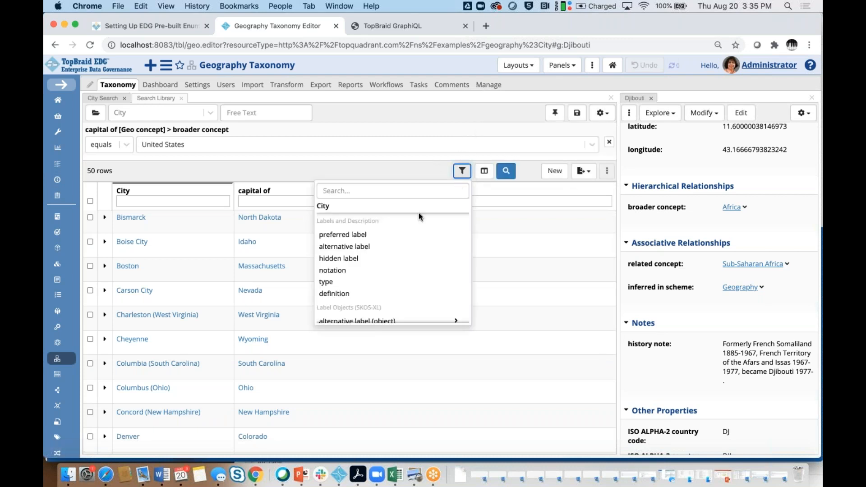
{"action": "left_click", "coordinate": [386, 247]}
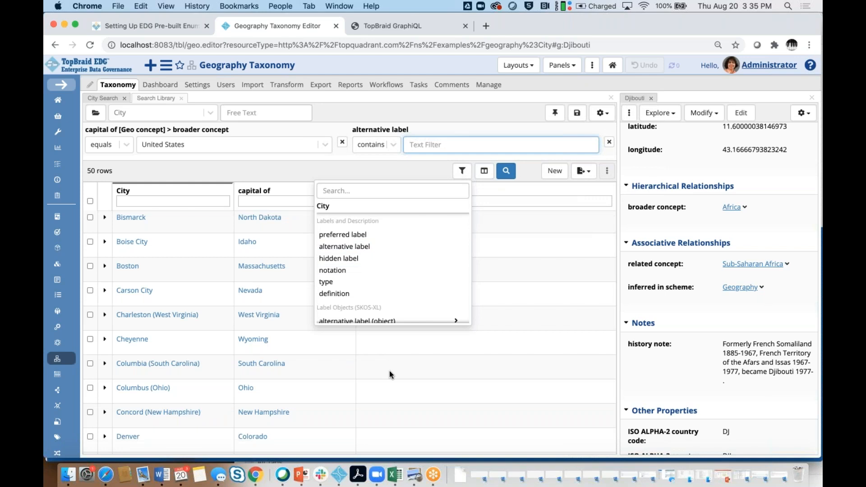
Try a free-text search for "north" in the City search and clear the text again.
{"action": "left_click", "coordinate": [601, 114]}
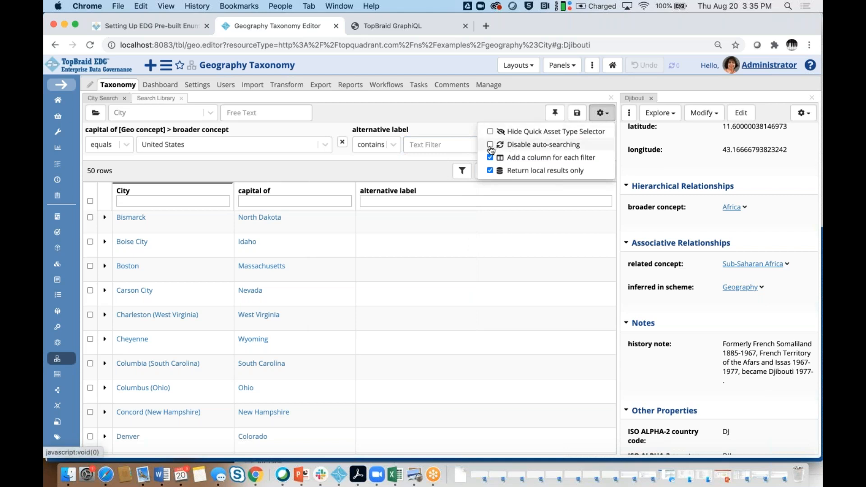
{"action": "left_click", "coordinate": [248, 112]}
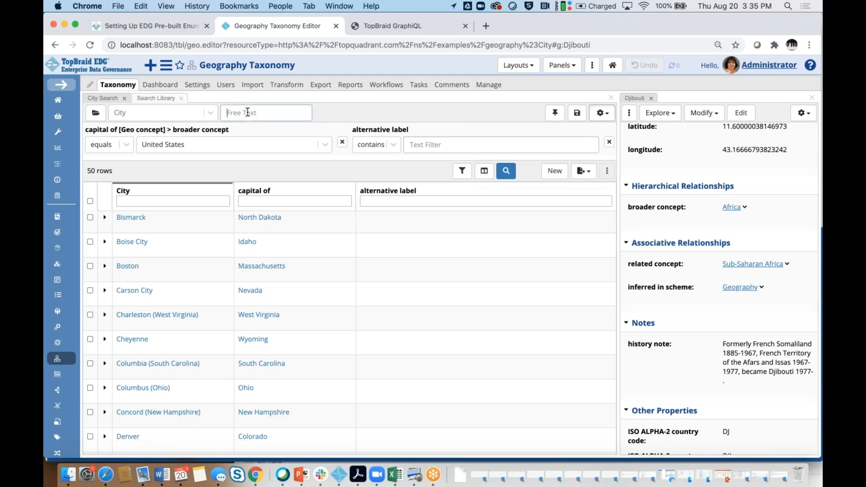
{"action": "type", "text": "north"}
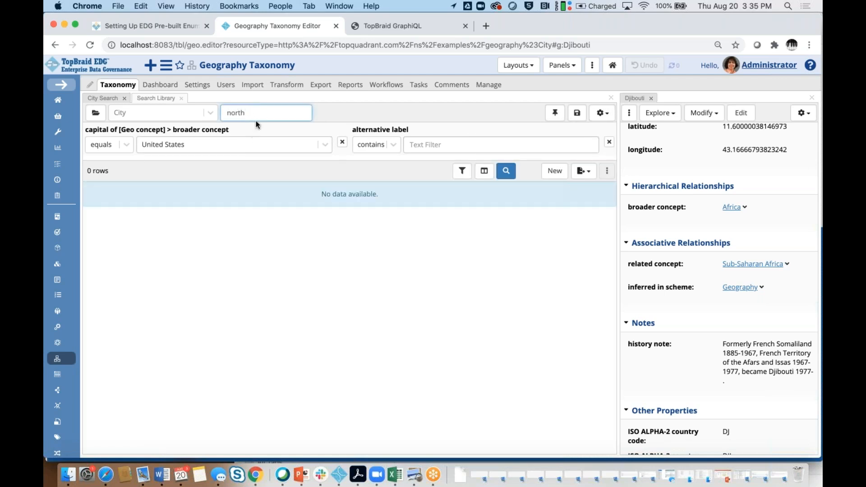
{"action": "key", "text": "BackSpace"}
{"action": "key", "text": "BackSpace"}
{"action": "key", "text": "BackSpace"}
{"action": "key", "text": "BackSpace"}
{"action": "key", "text": "BackSpace"}
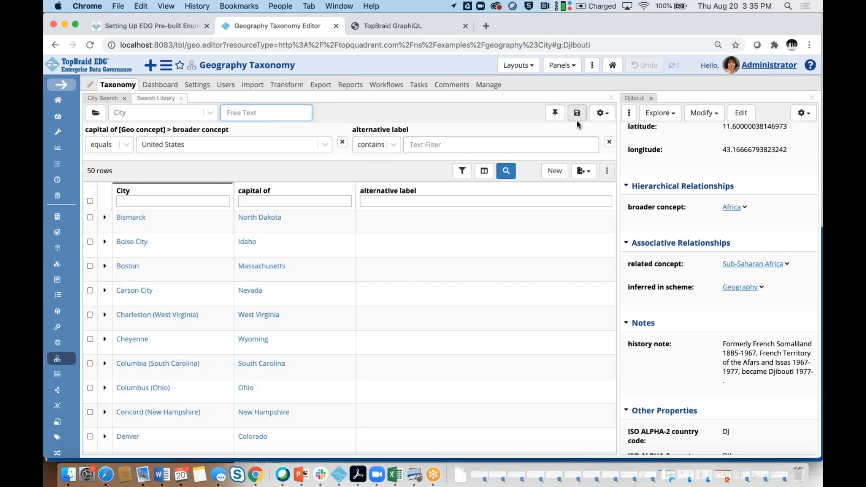
Disable auto-searching in the City search settings.
{"action": "left_click", "coordinate": [602, 118]}
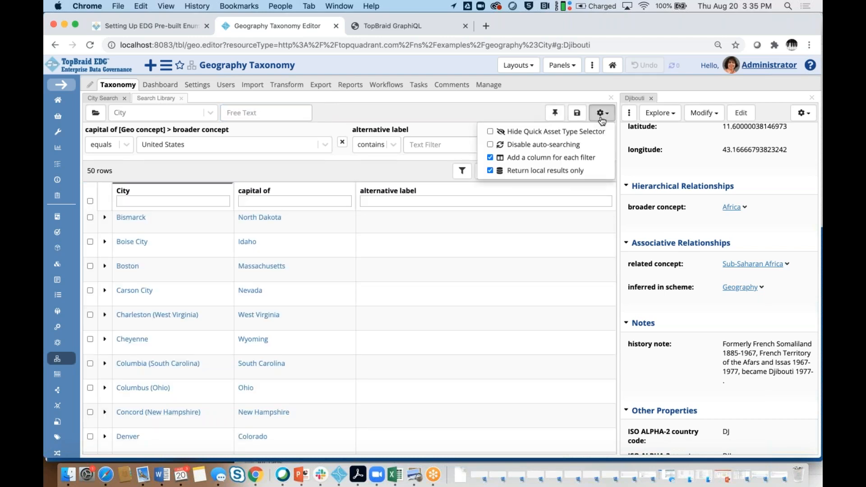
{"action": "left_click", "coordinate": [491, 145]}
{"action": "left_click", "coordinate": [476, 108]}
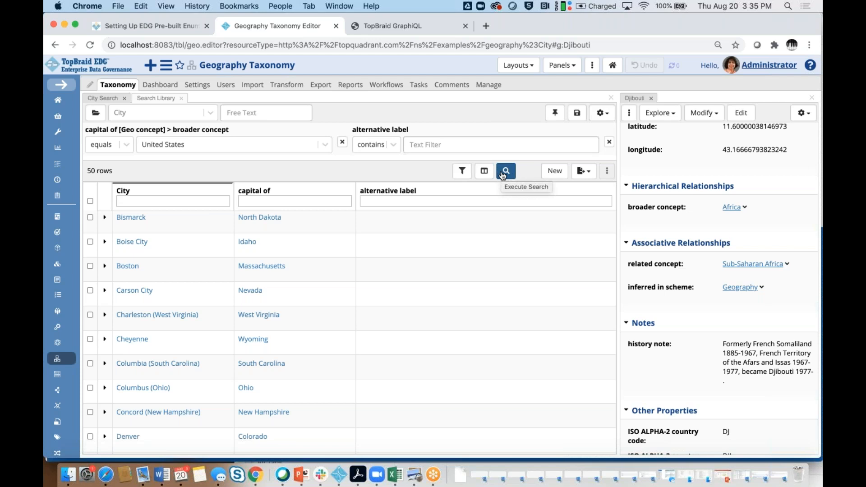
{"action": "left_click", "coordinate": [766, 269]}
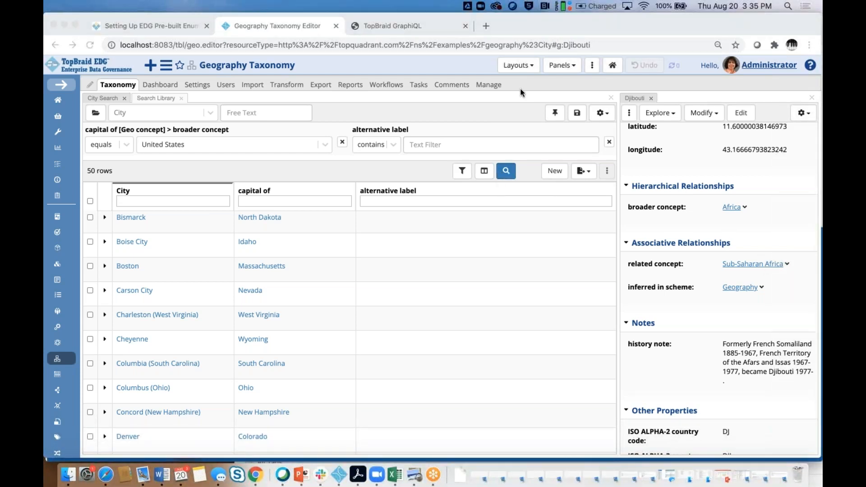